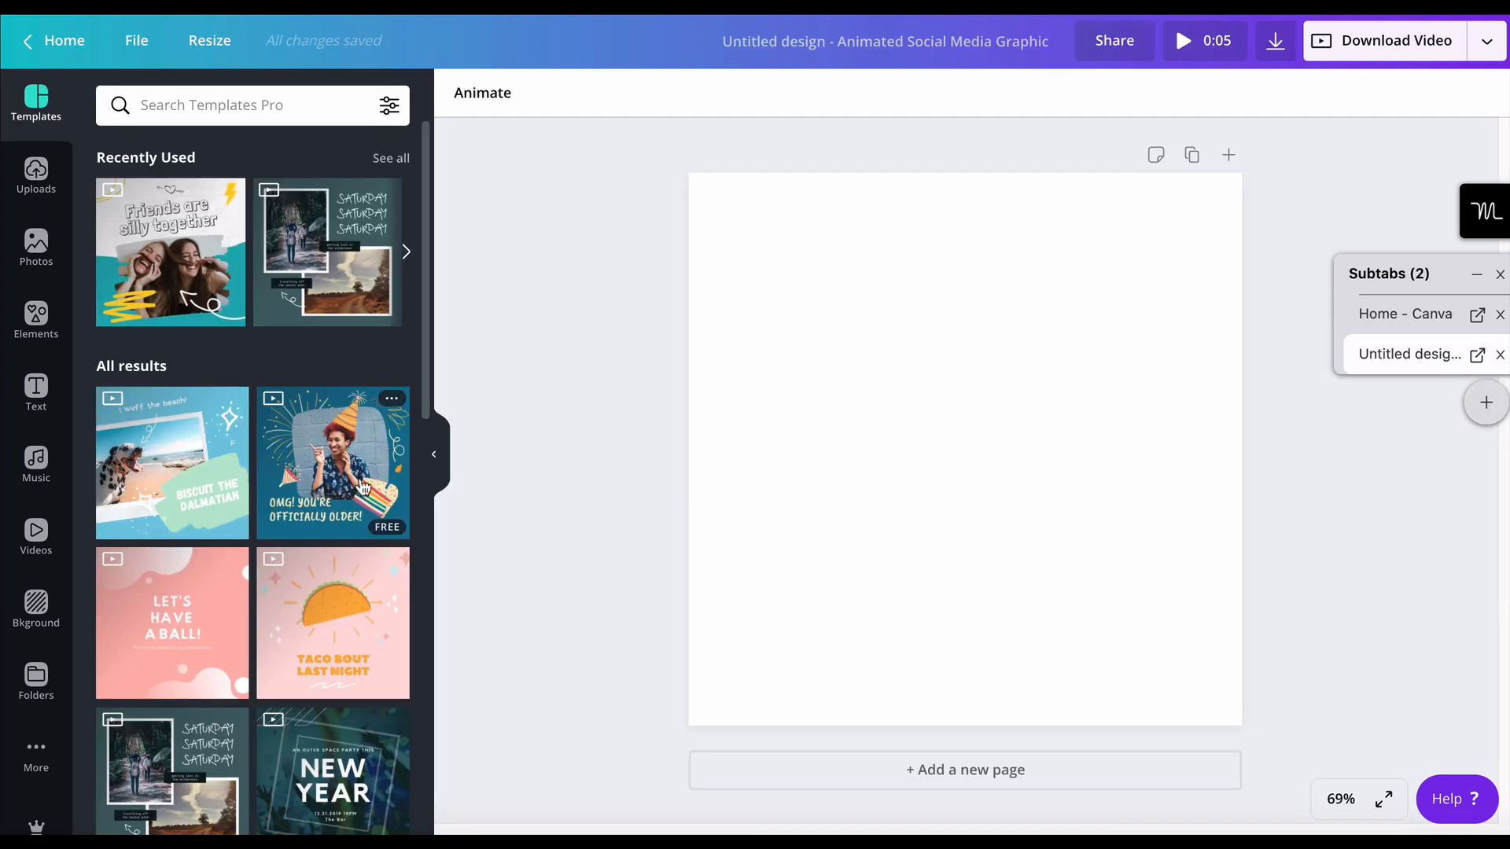
- Apply the "OMG! You're officially older!" template to the blank design, replacing it with the "Taco bout last night" template
click(361, 491)
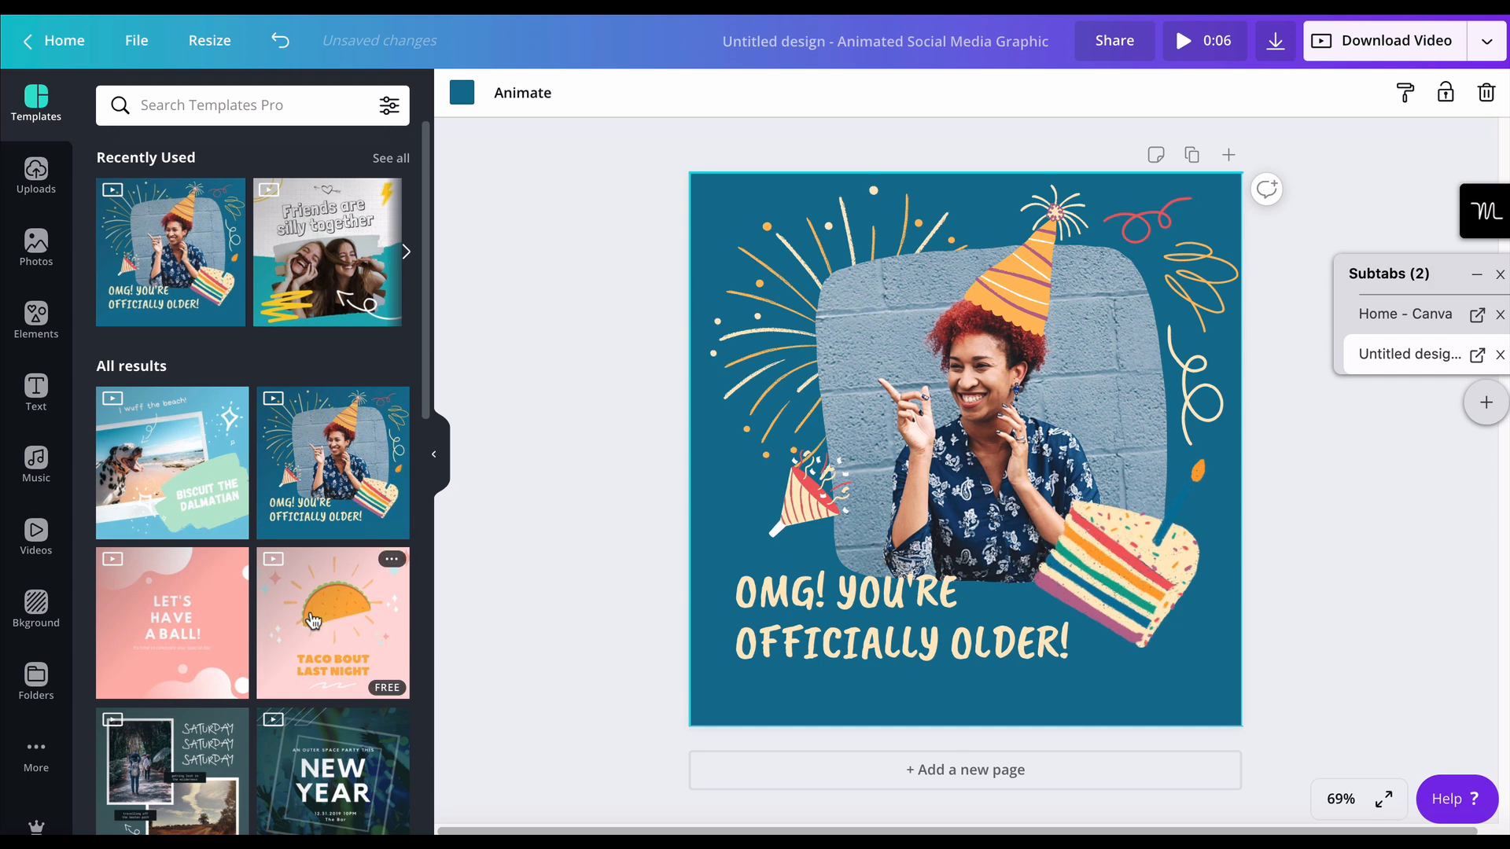
click(313, 619)
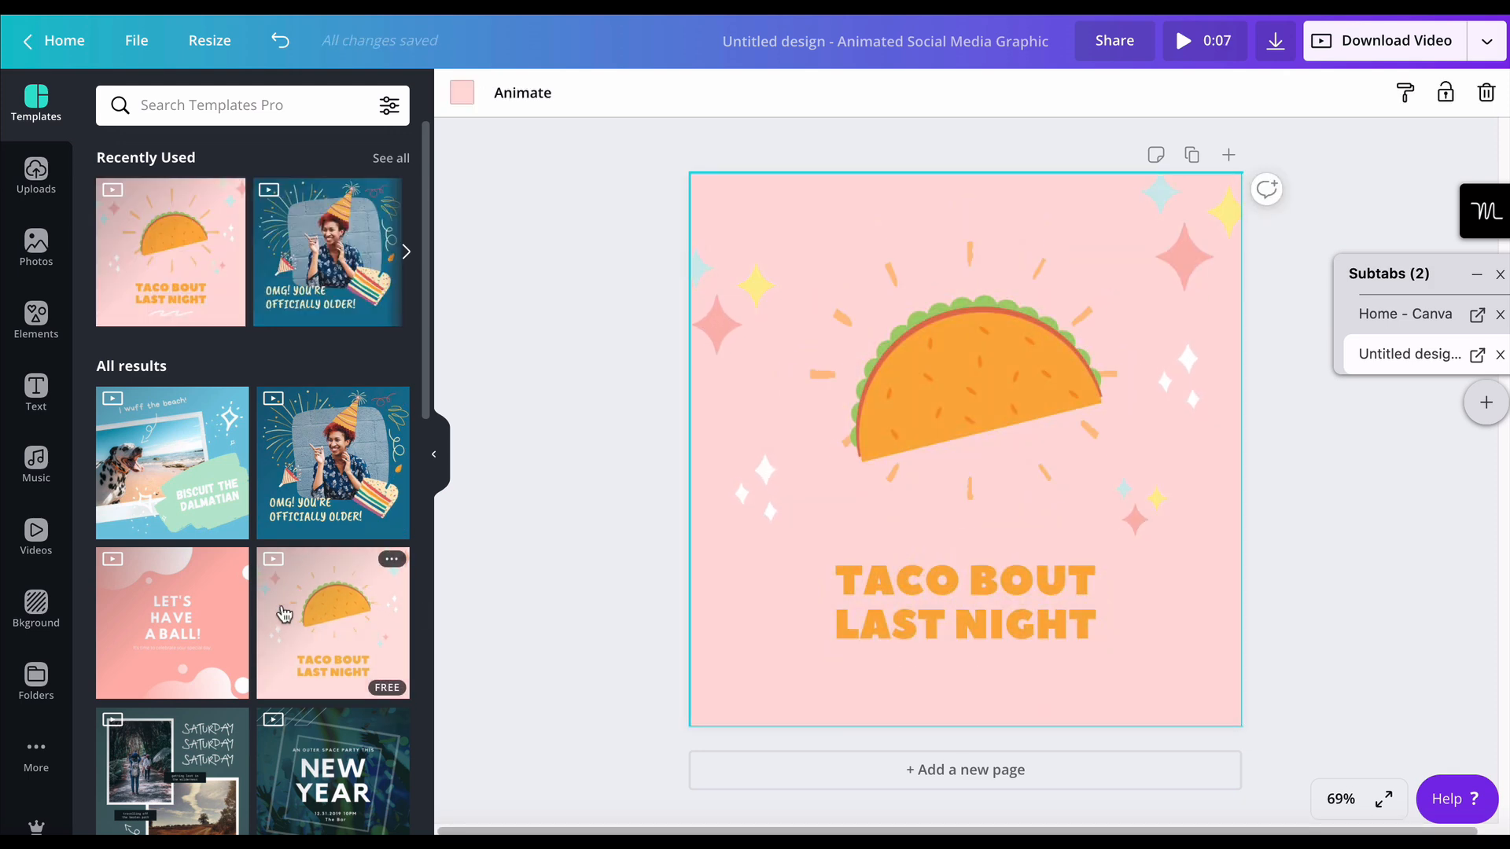
scroll(313, 619, down, 3)
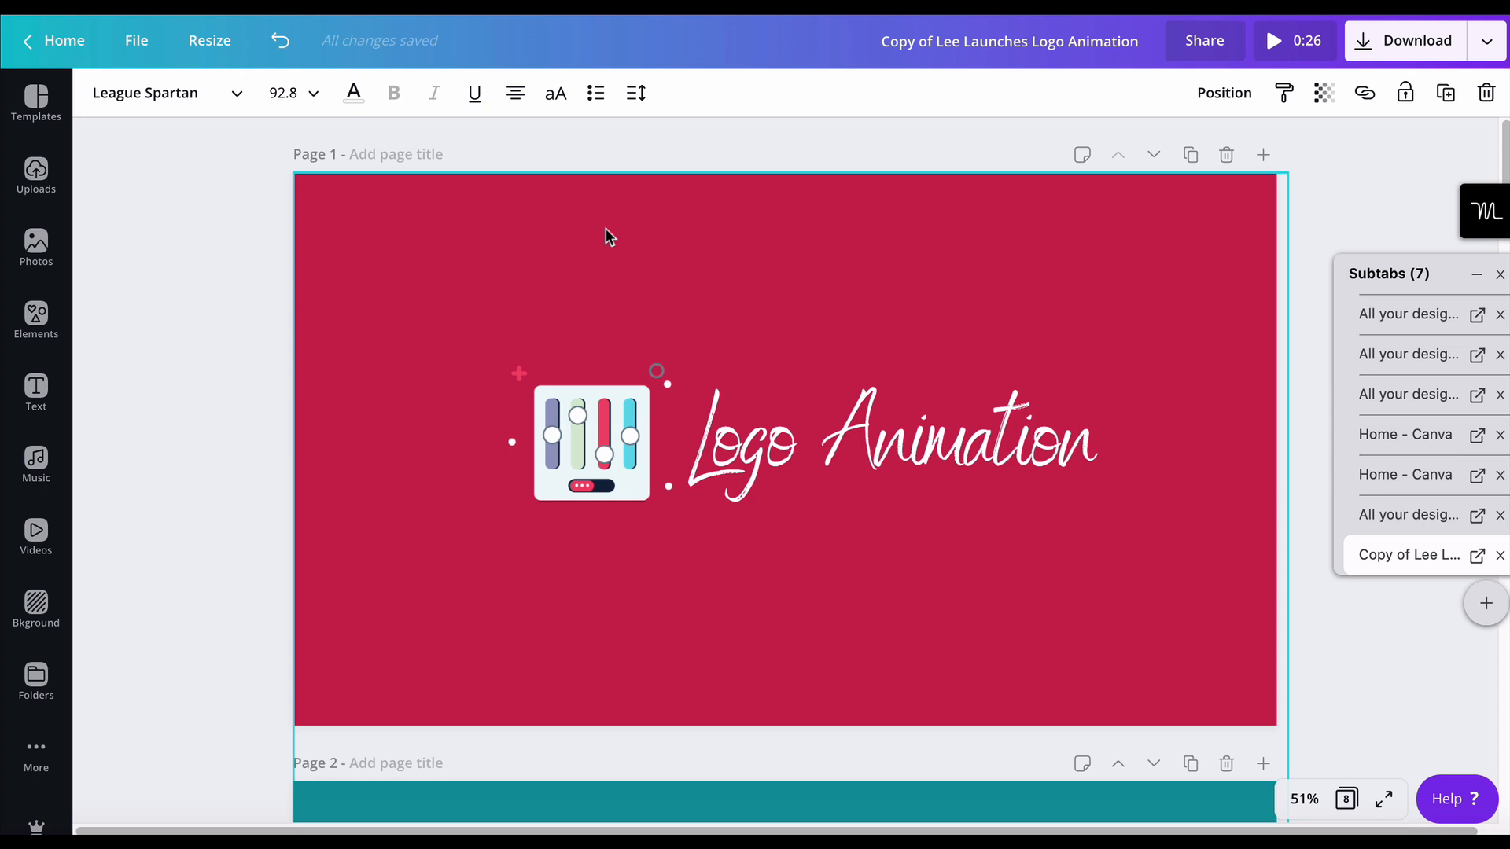
- Examine the logo graphic and the "Logo Animation" title on page 1, and the layout of page 2
click(216, 228)
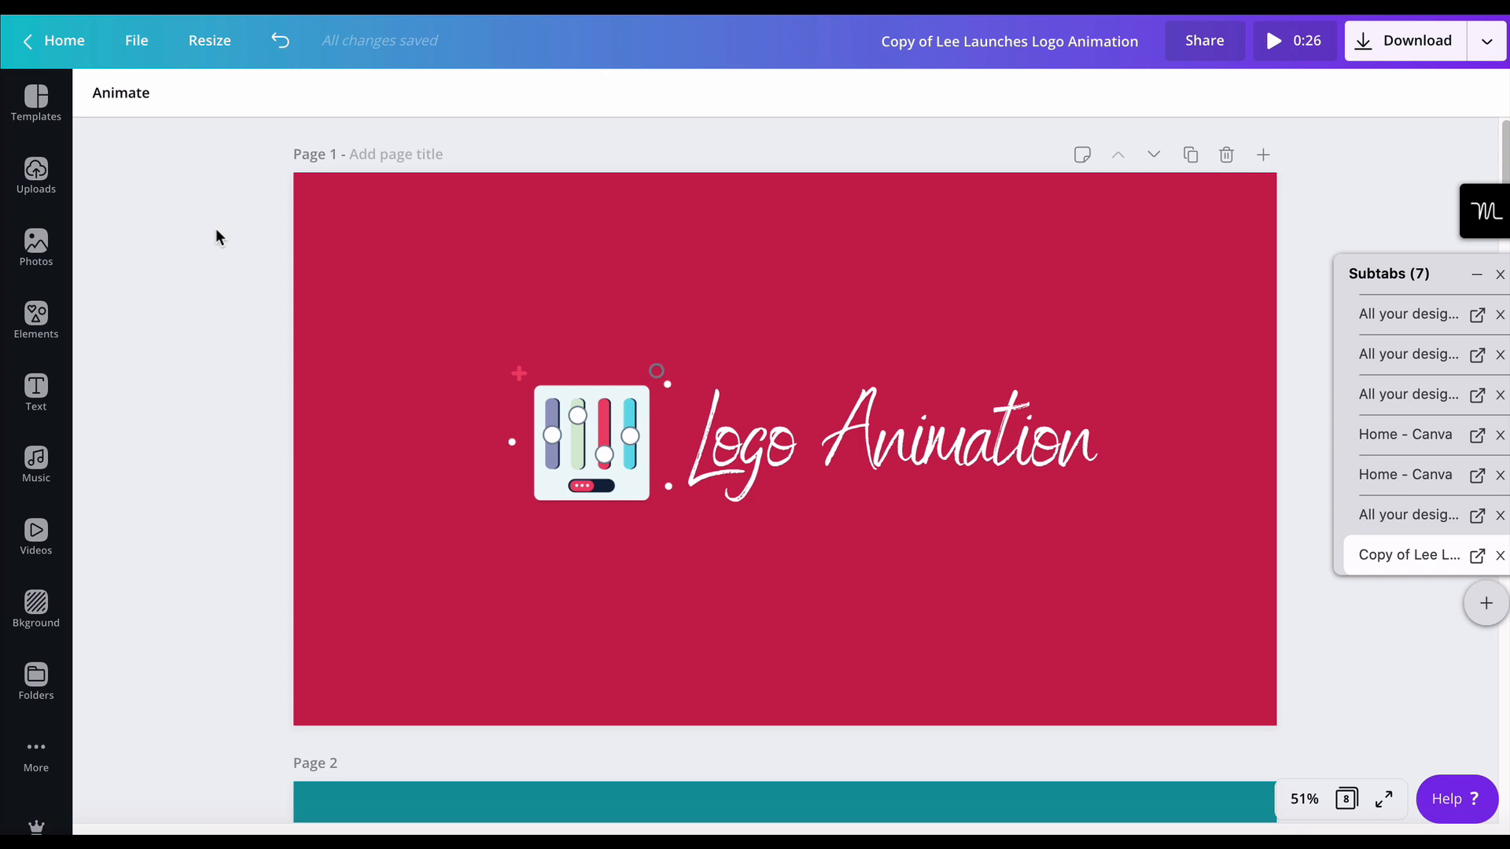
scroll(215, 230, down, 8)
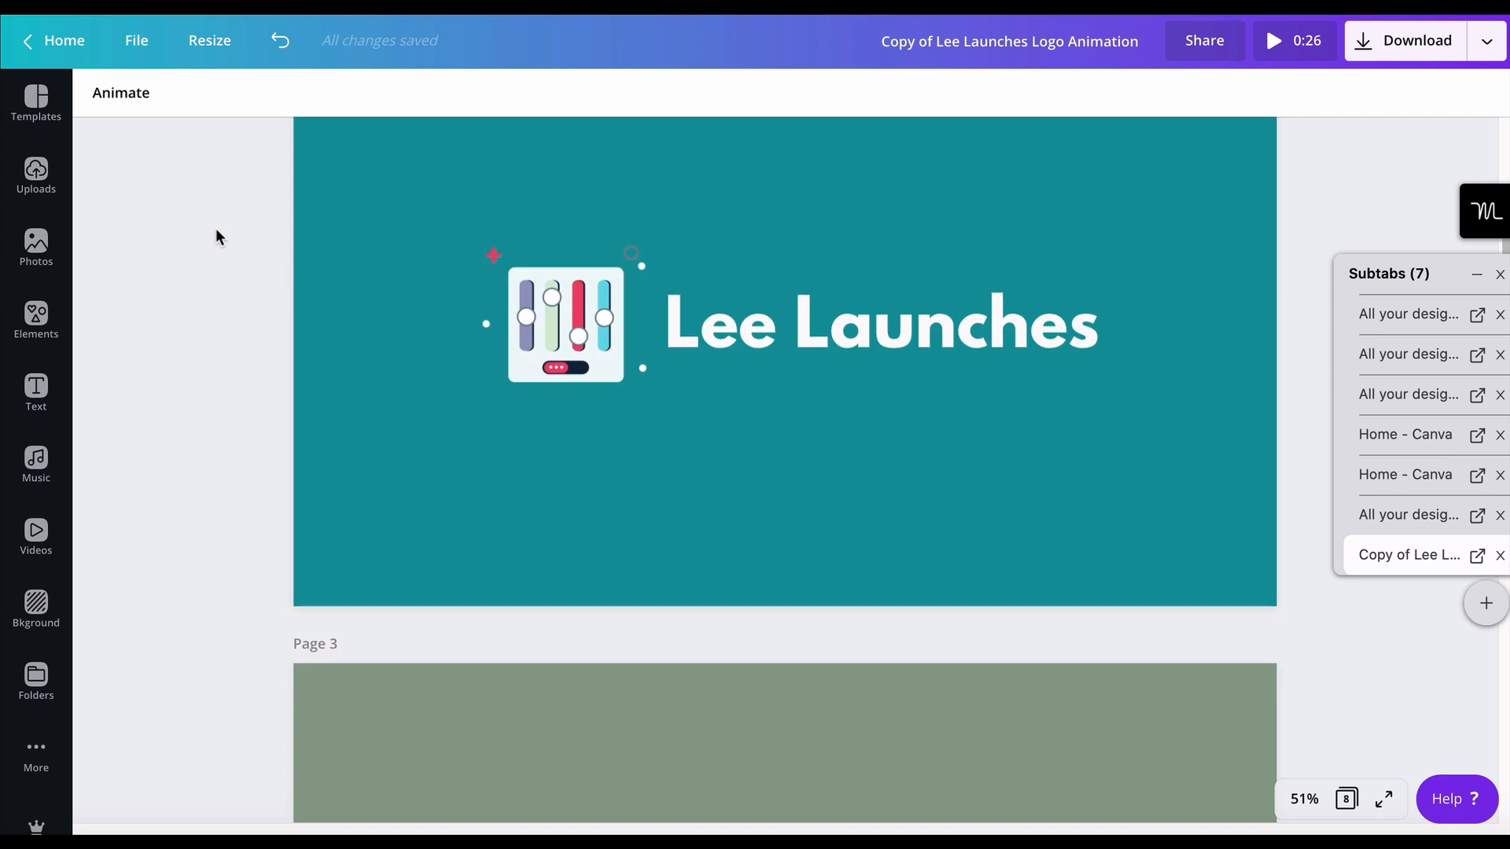
scroll(215, 236, up, 8)
click(569, 423)
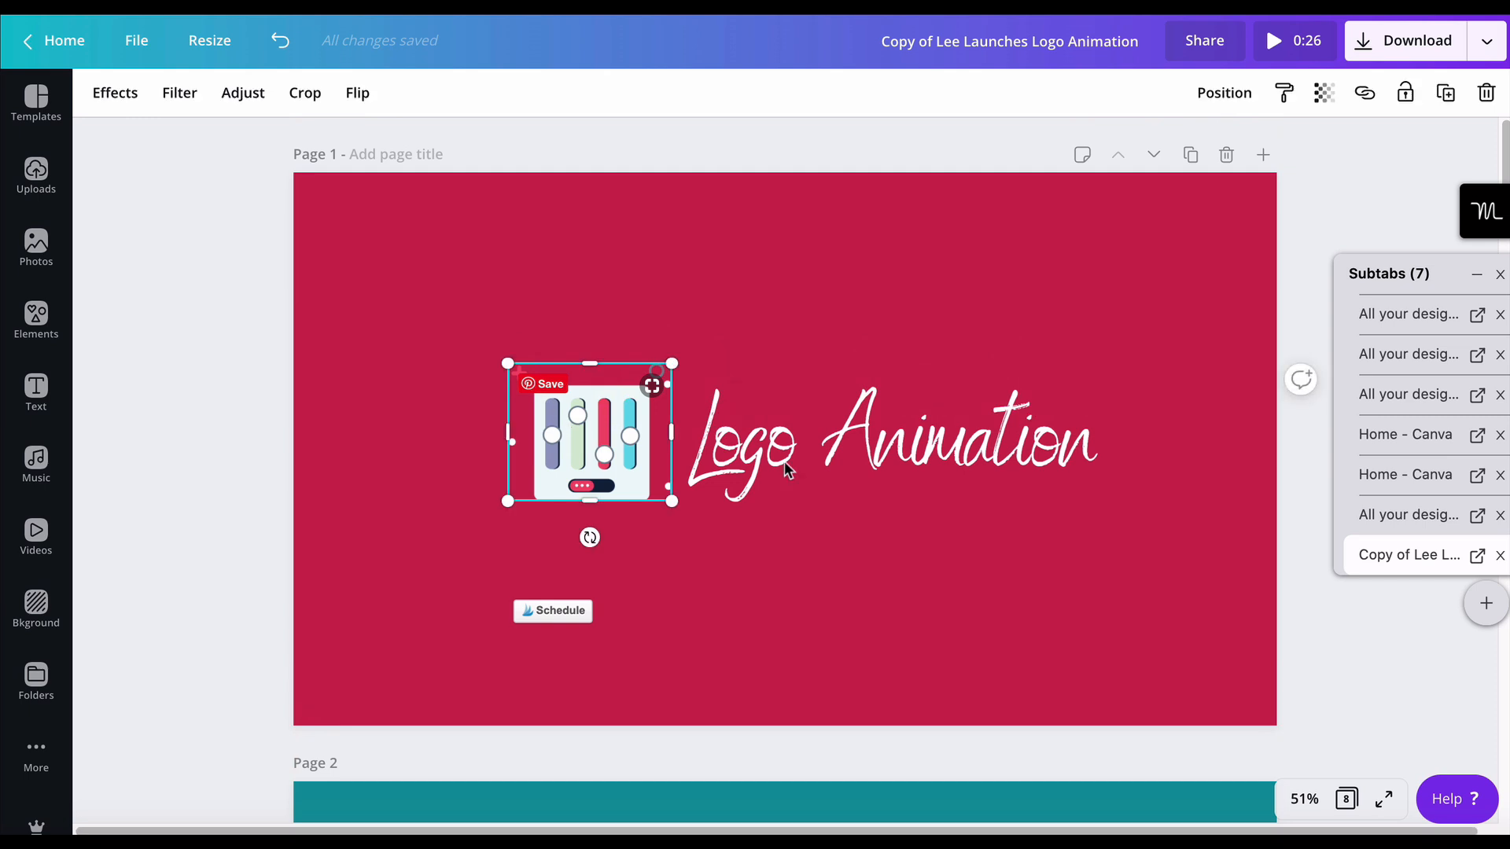
click(835, 460)
scroll(832, 460, down, 3)
scroll(833, 459, up, 3)
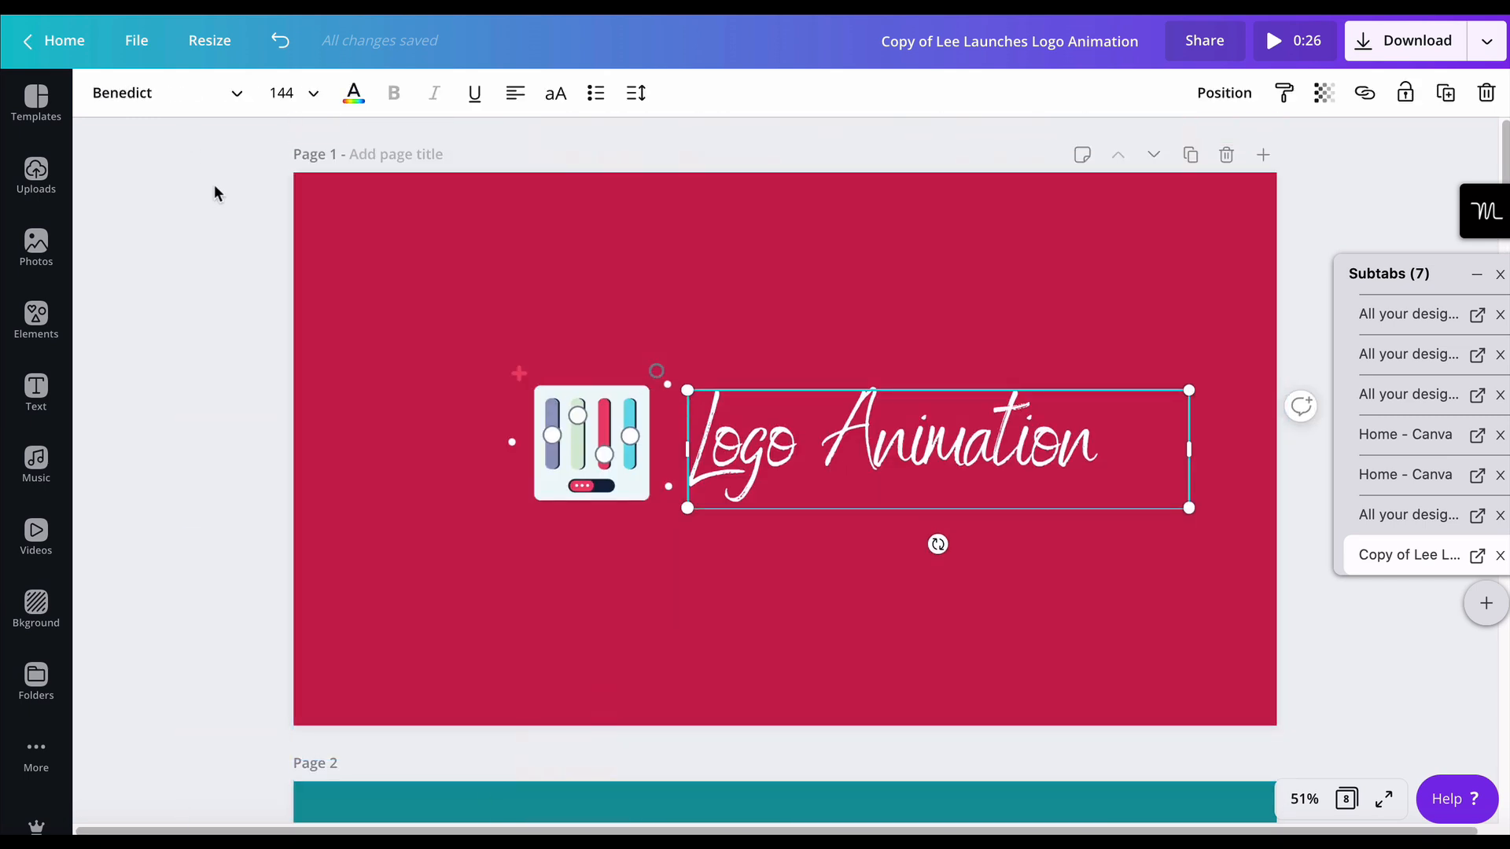
- Try the Neon, Baseline, Stomp, Simple and Rise animations on page 1, leaving it on Neon
click(224, 236)
click(125, 89)
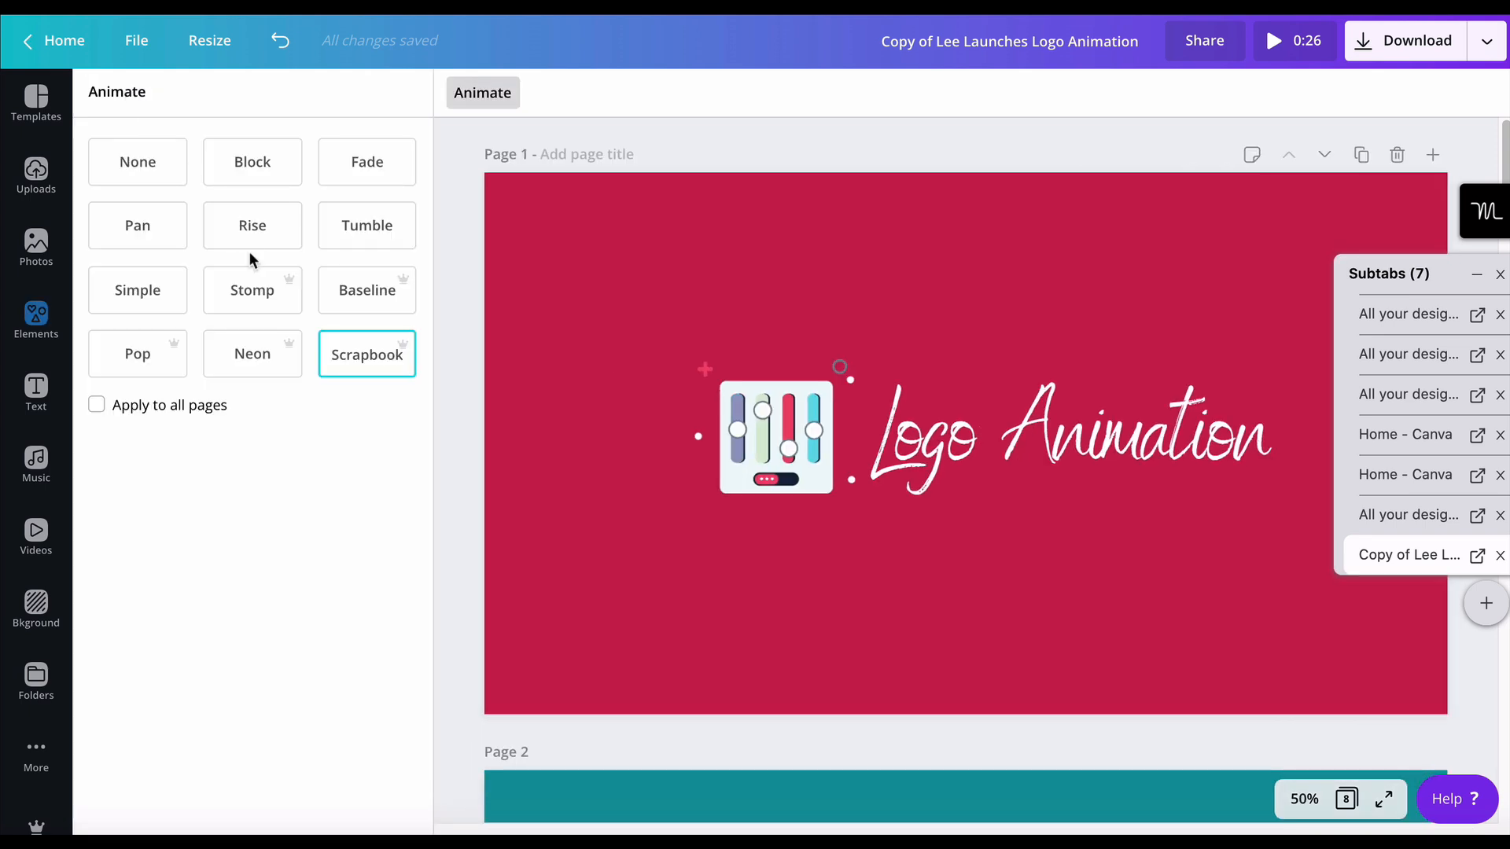
click(251, 358)
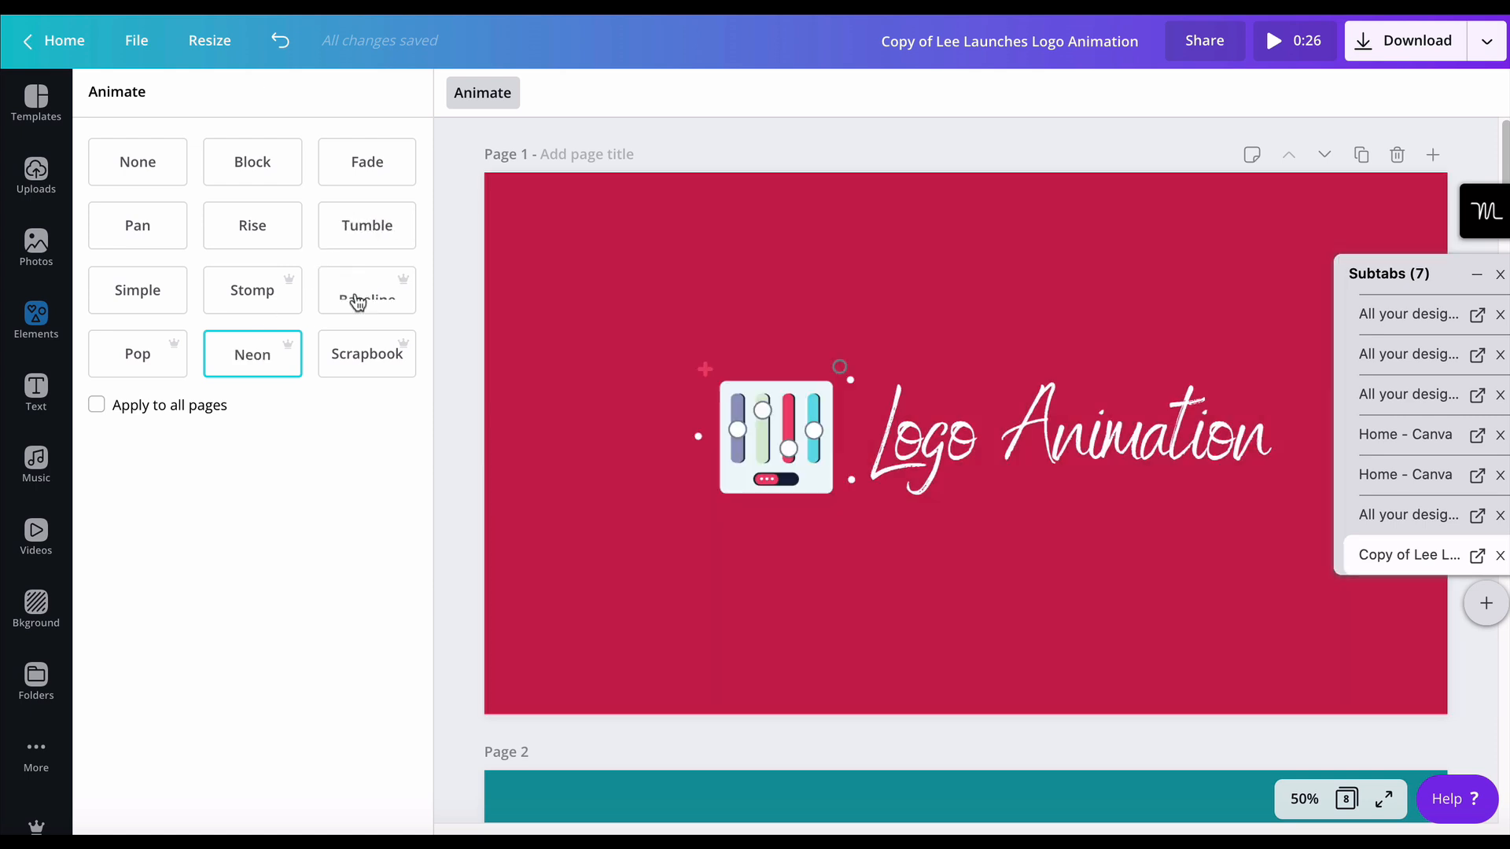
click(355, 297)
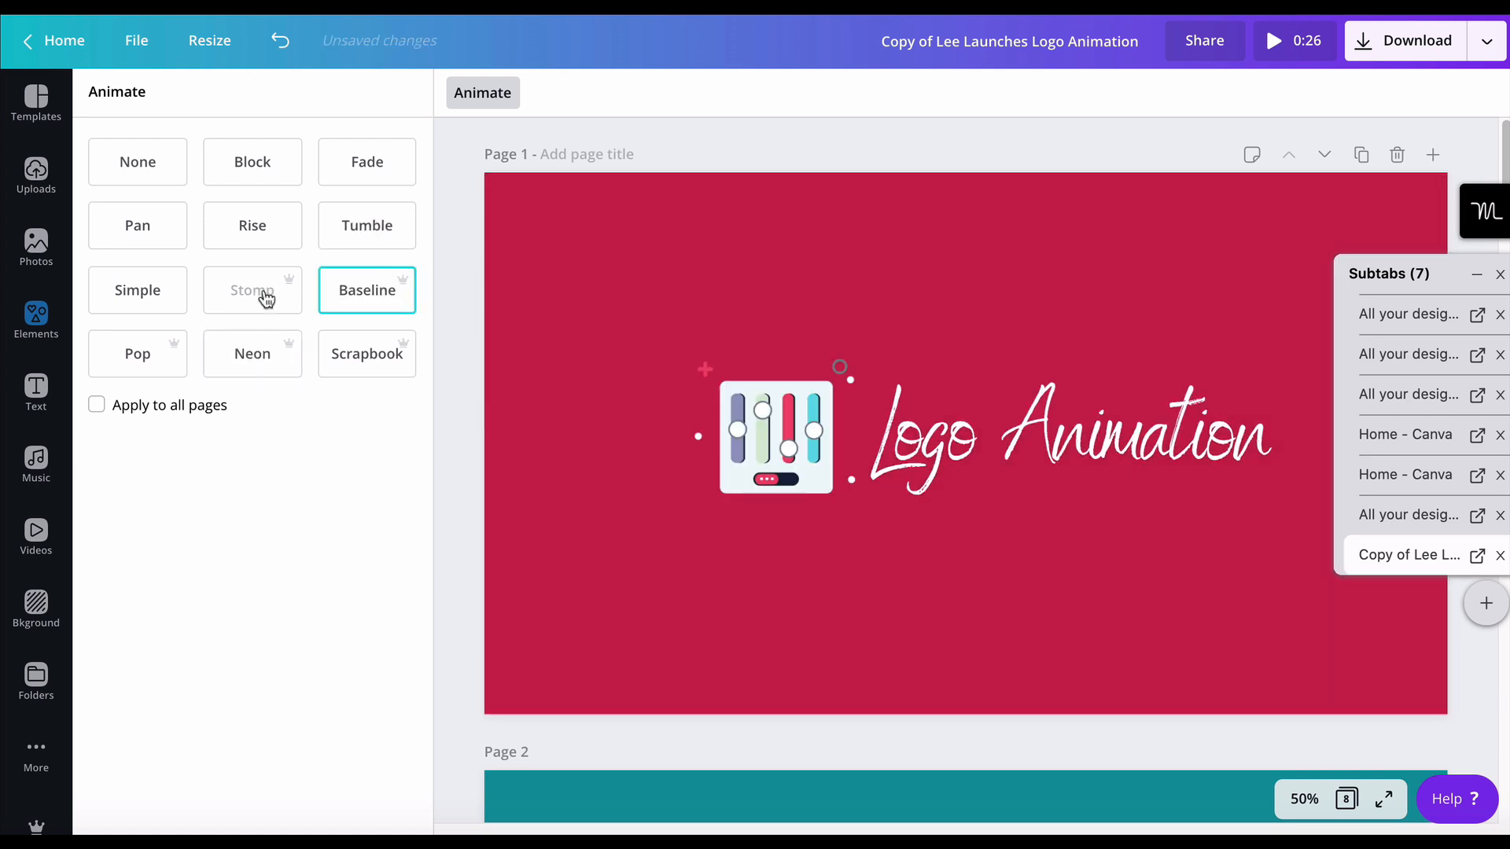
click(244, 297)
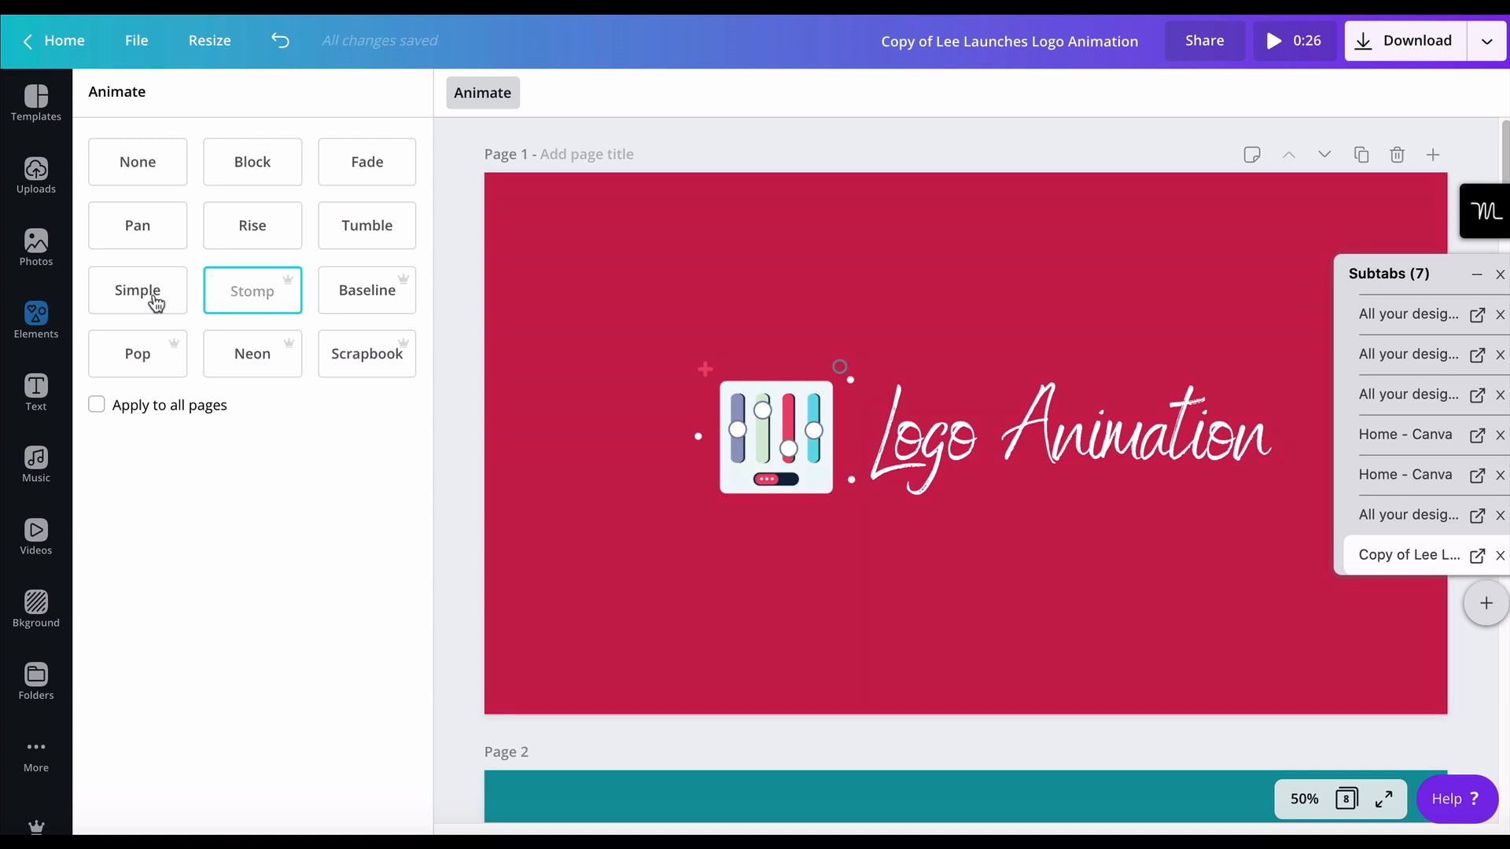
click(153, 299)
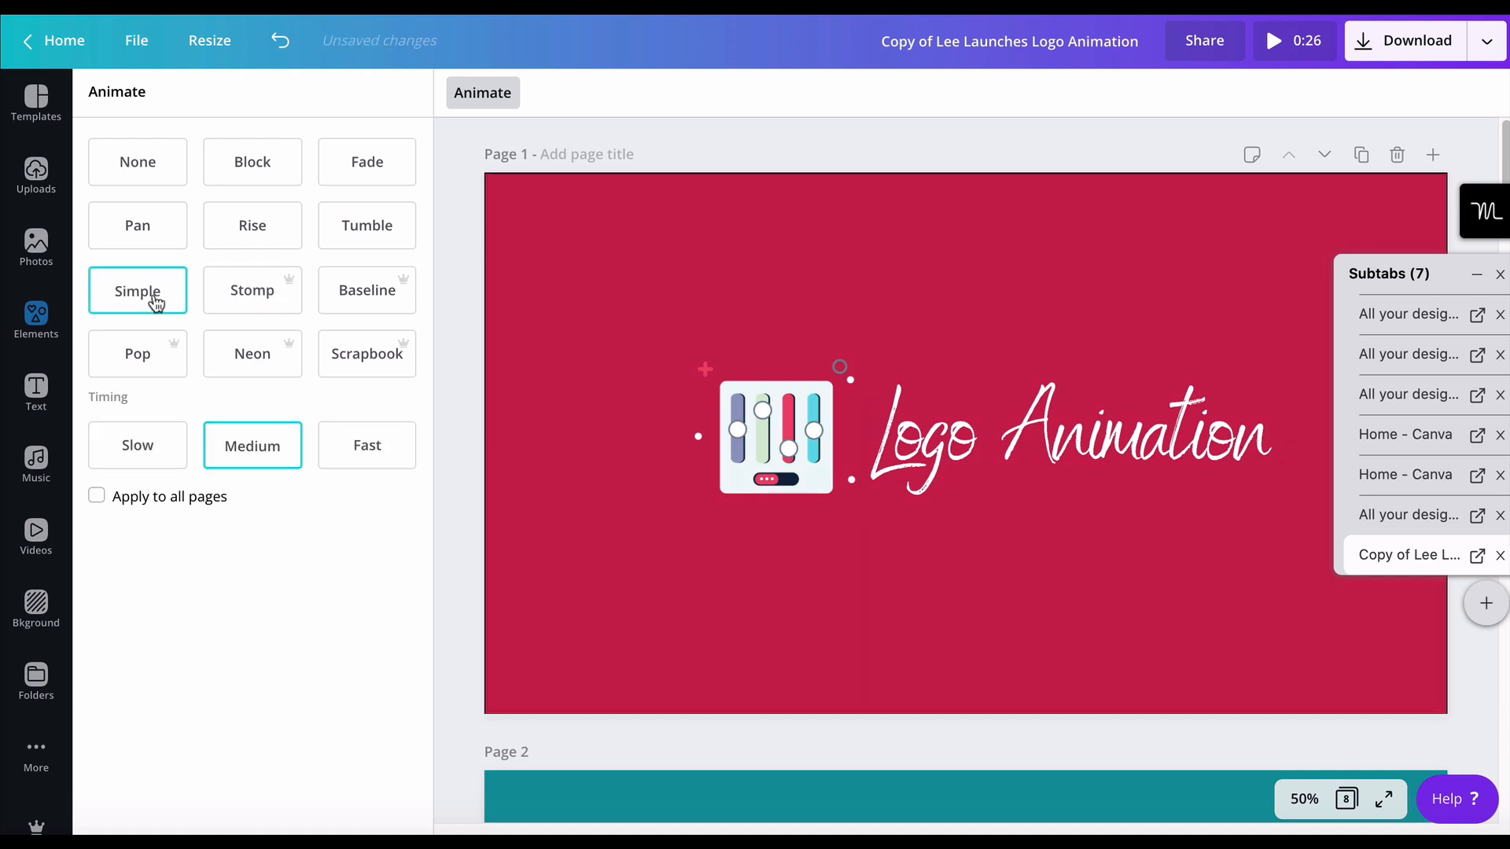
click(258, 236)
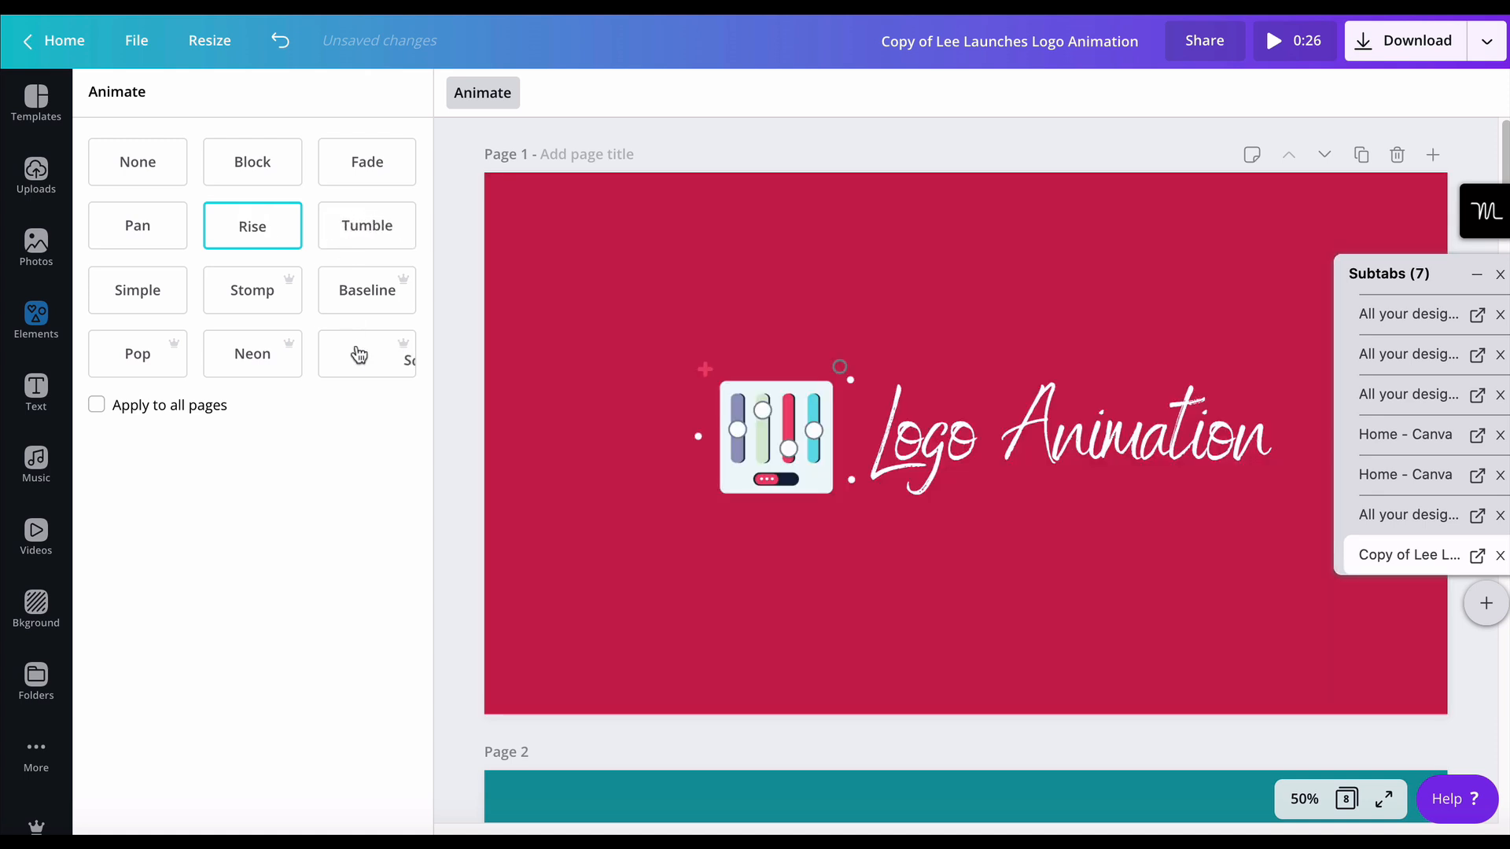
click(250, 373)
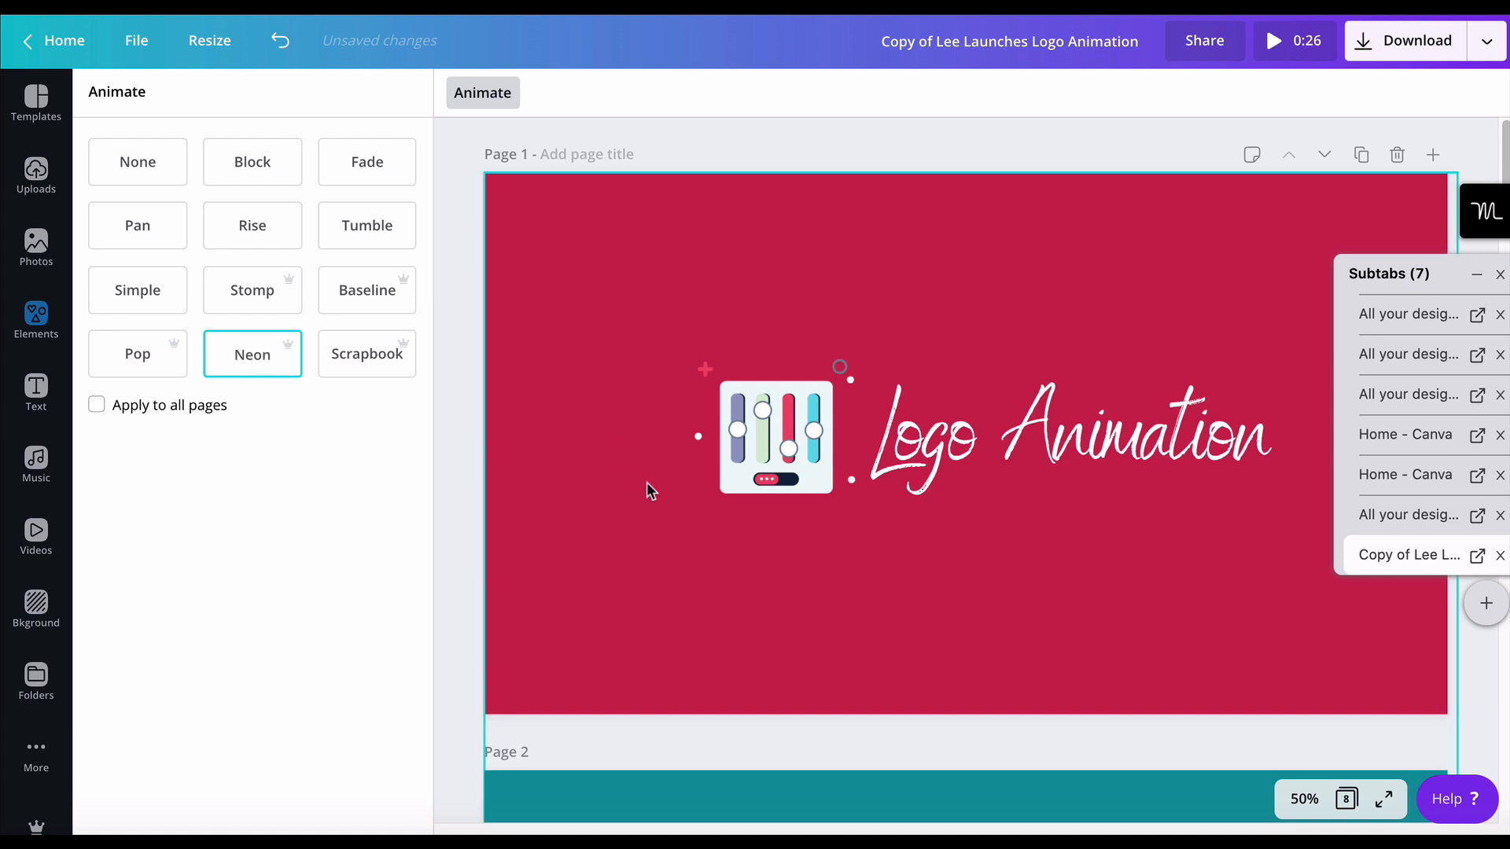
- Look through pages 2 to 8 to compare the animation style assigned to each logo page, returning to page 1
scroll(644, 507, down, 5)
scroll(644, 507, down, 2)
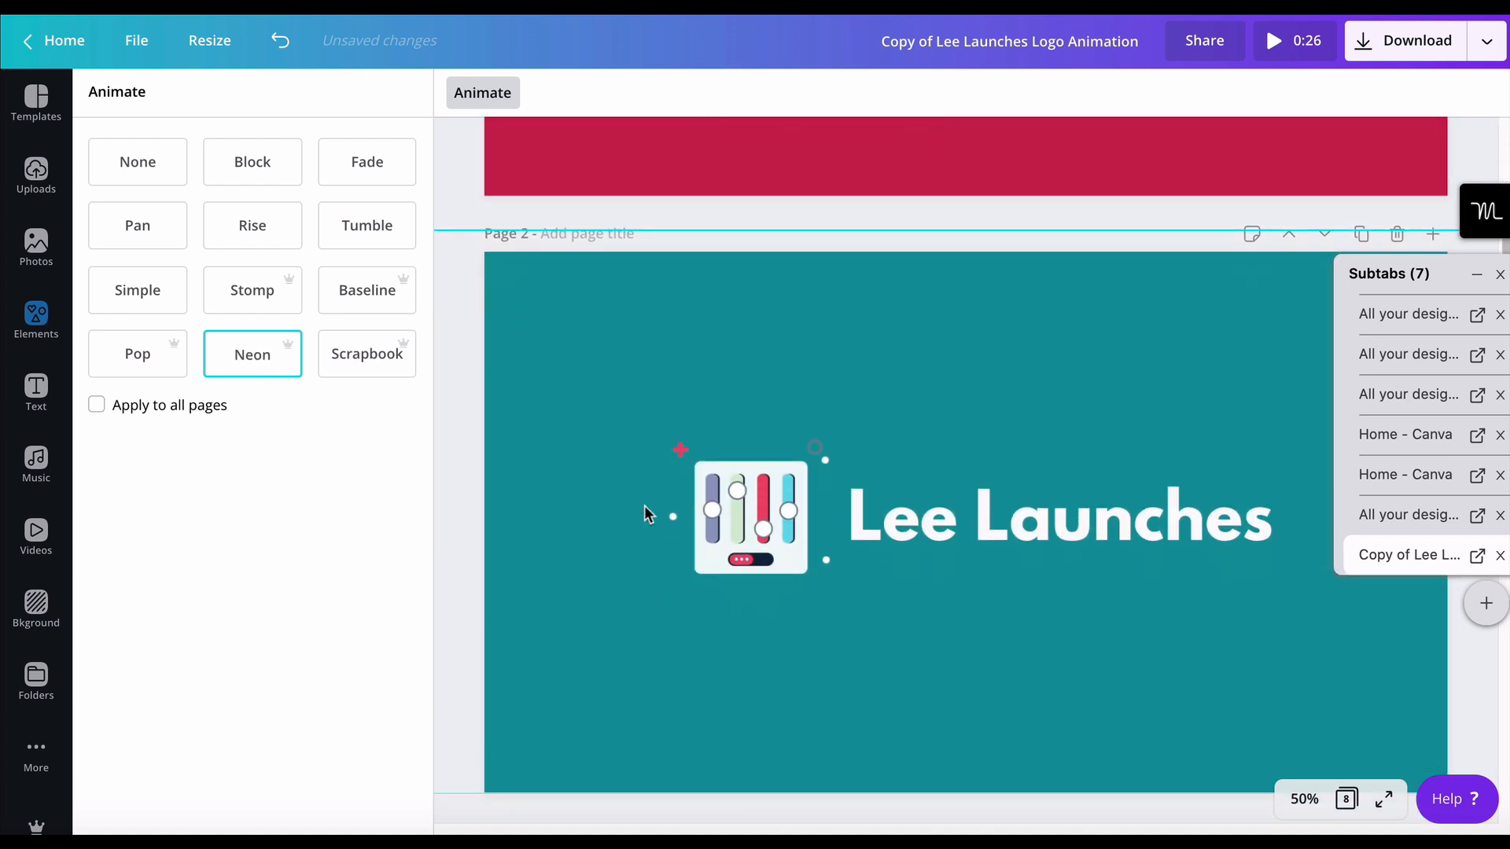
scroll(553, 526, down, 3)
scroll(553, 521, down, 5)
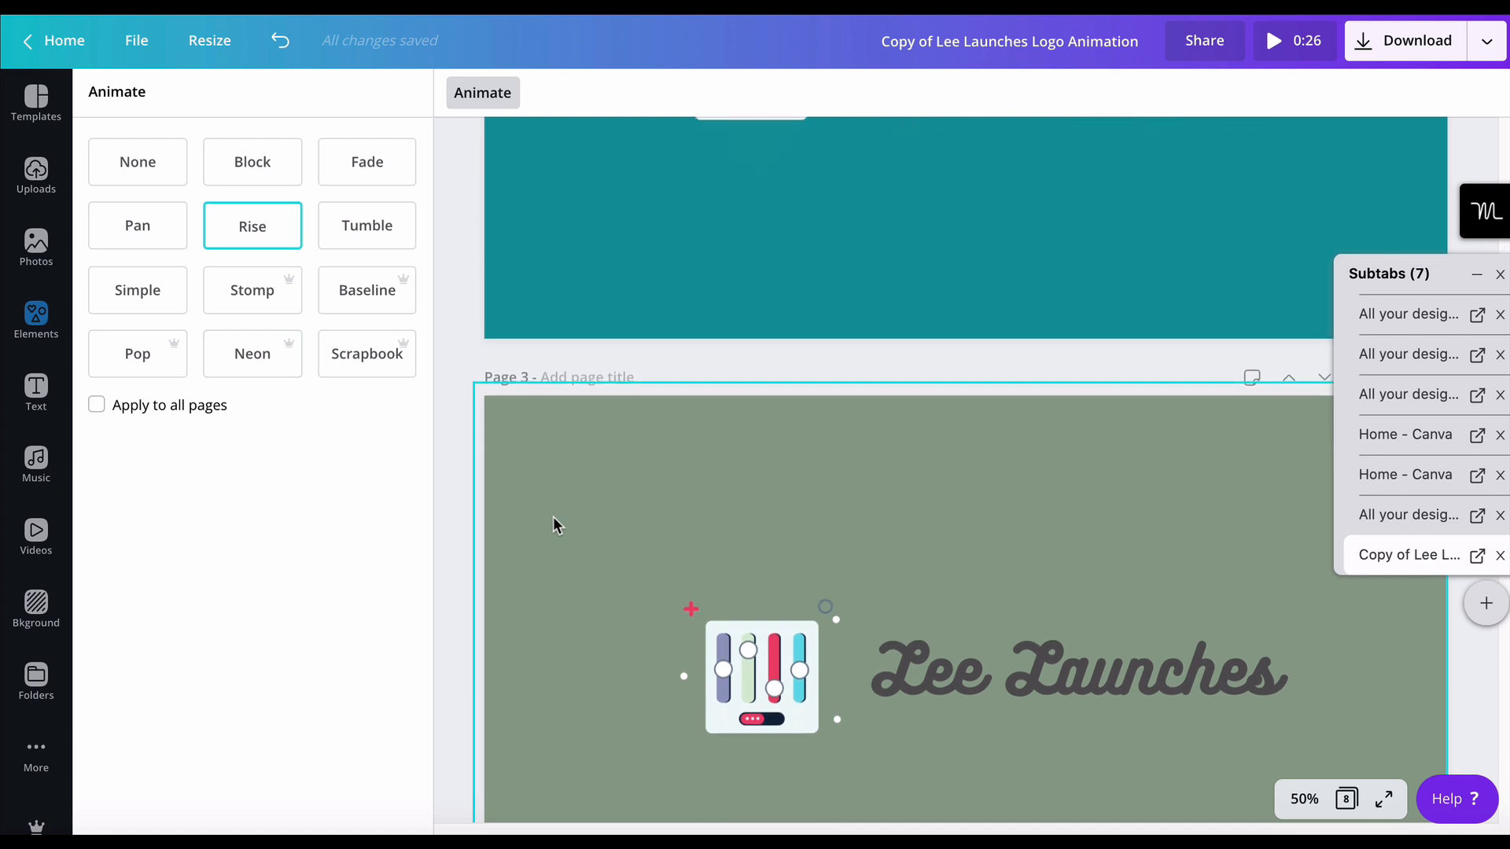
scroll(554, 519, down, 7)
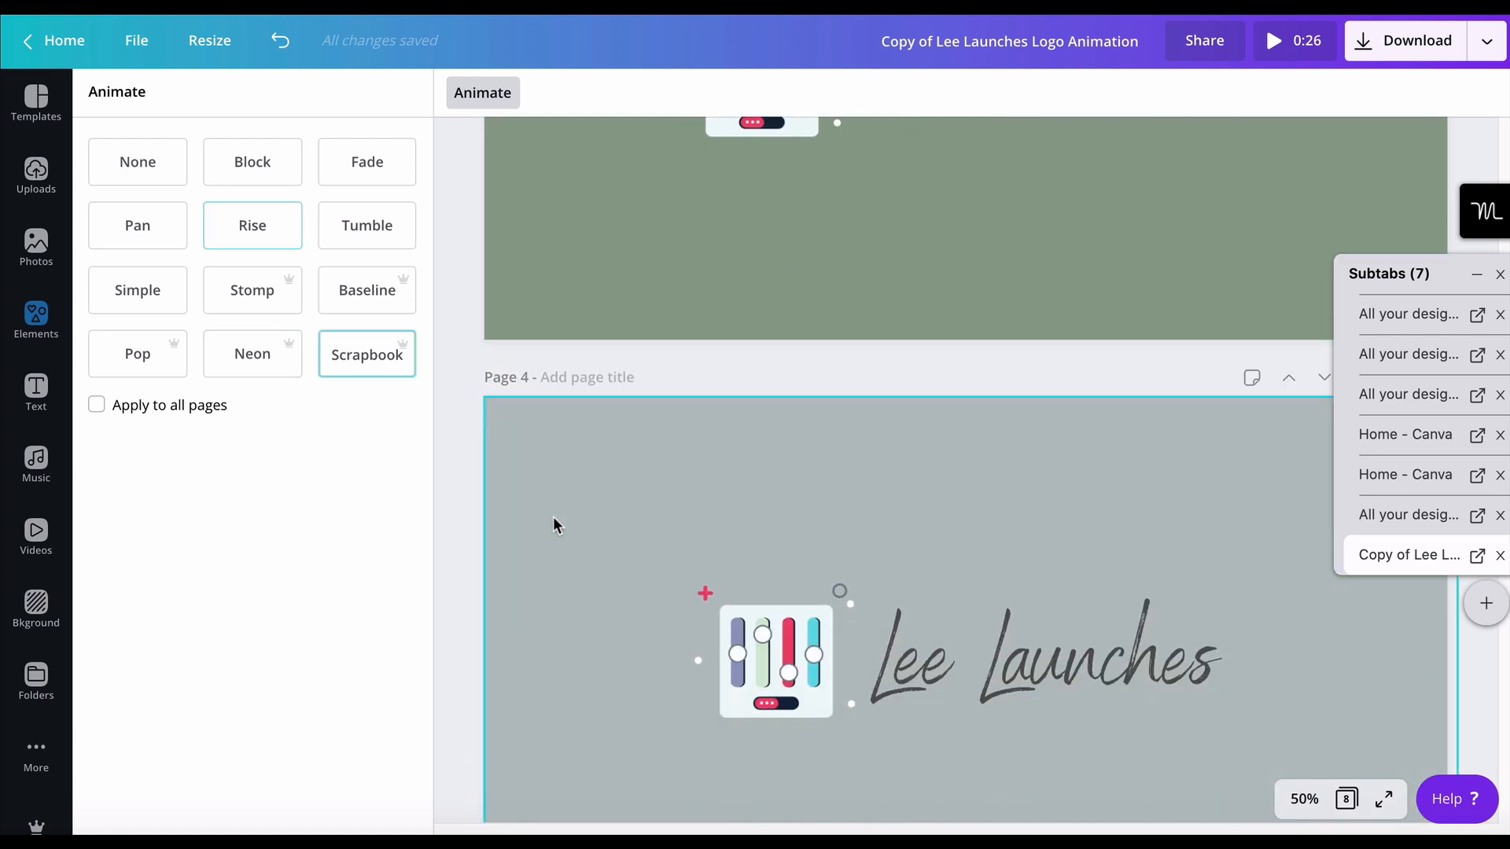
scroll(553, 525, down, 6)
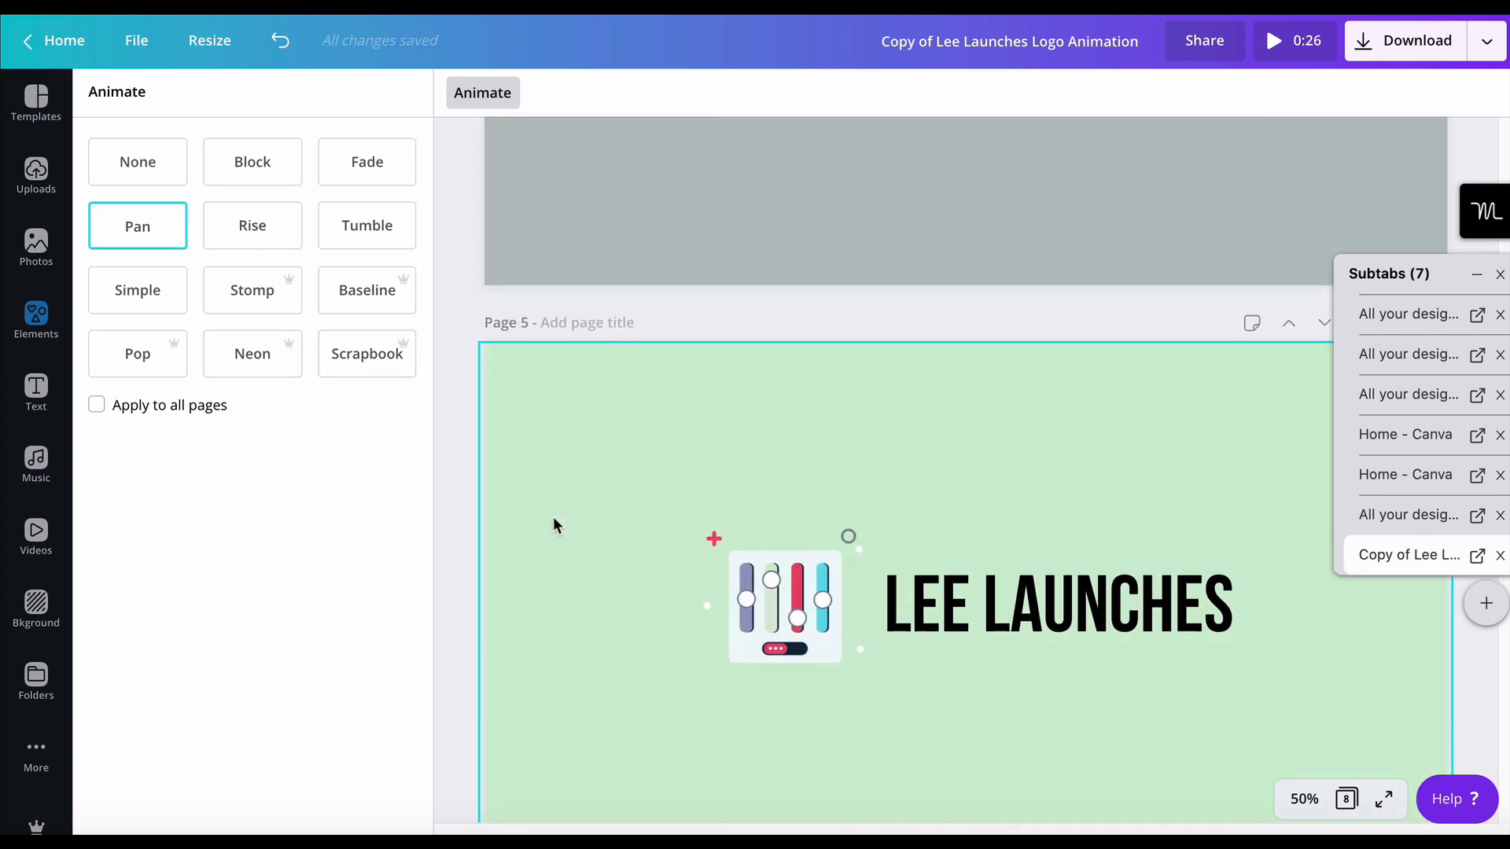
scroll(553, 517, down, 4)
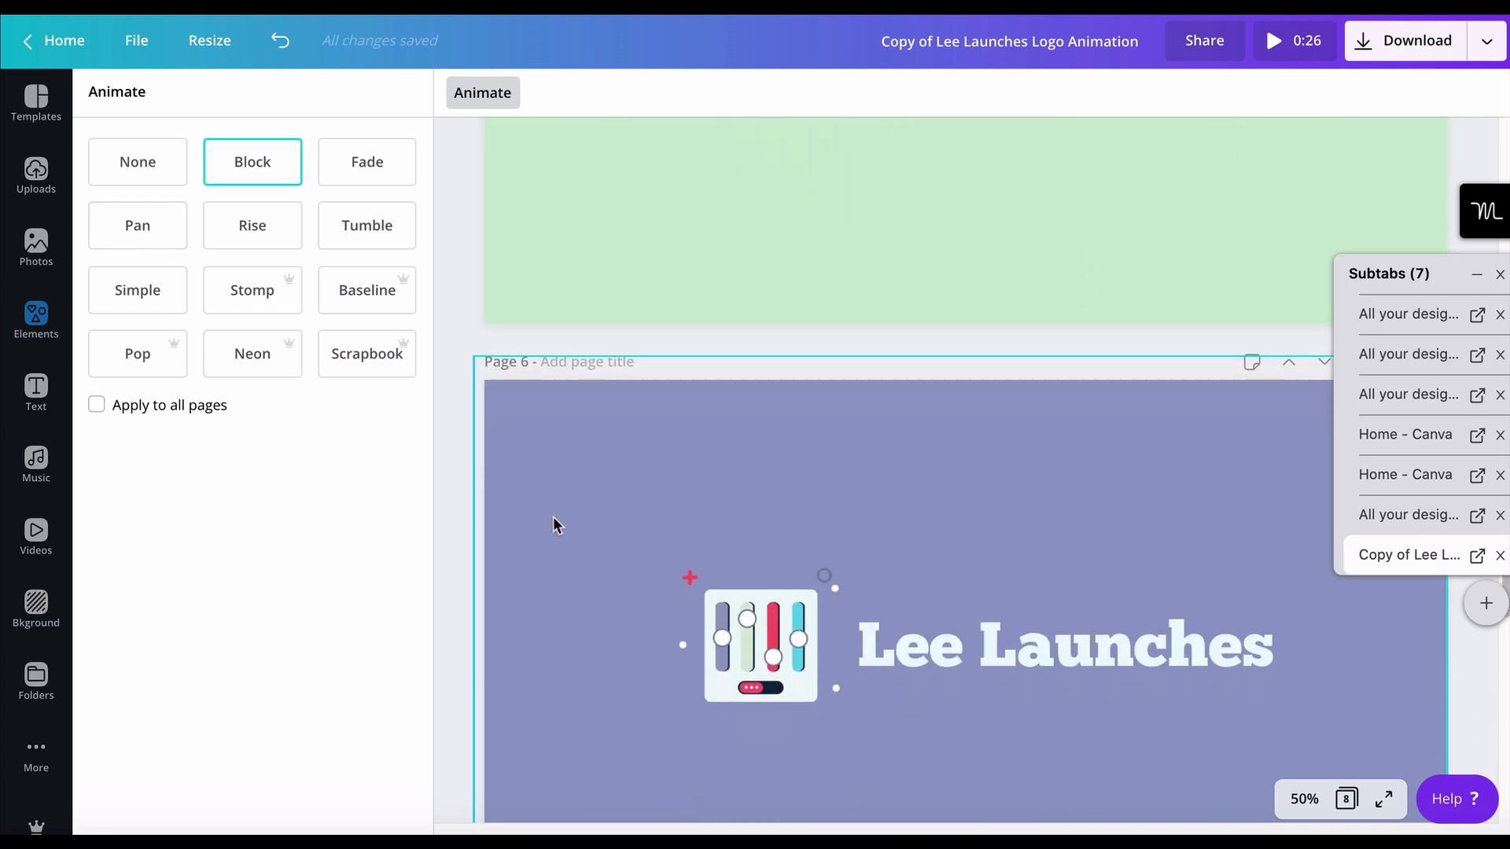
scroll(482, 500, down, 5)
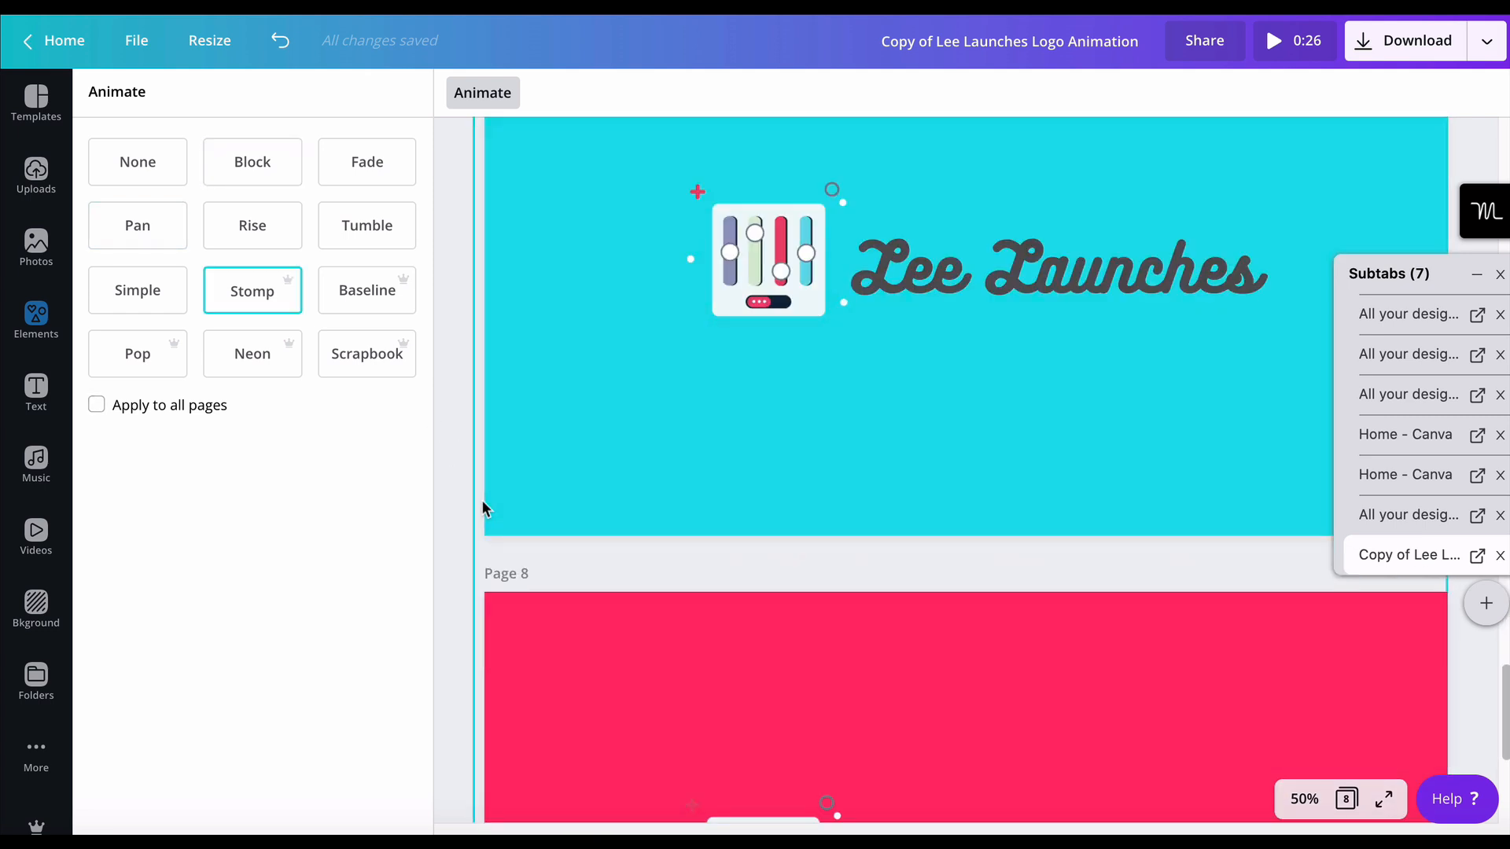
scroll(483, 500, down, 3)
scroll(483, 508, down, 3)
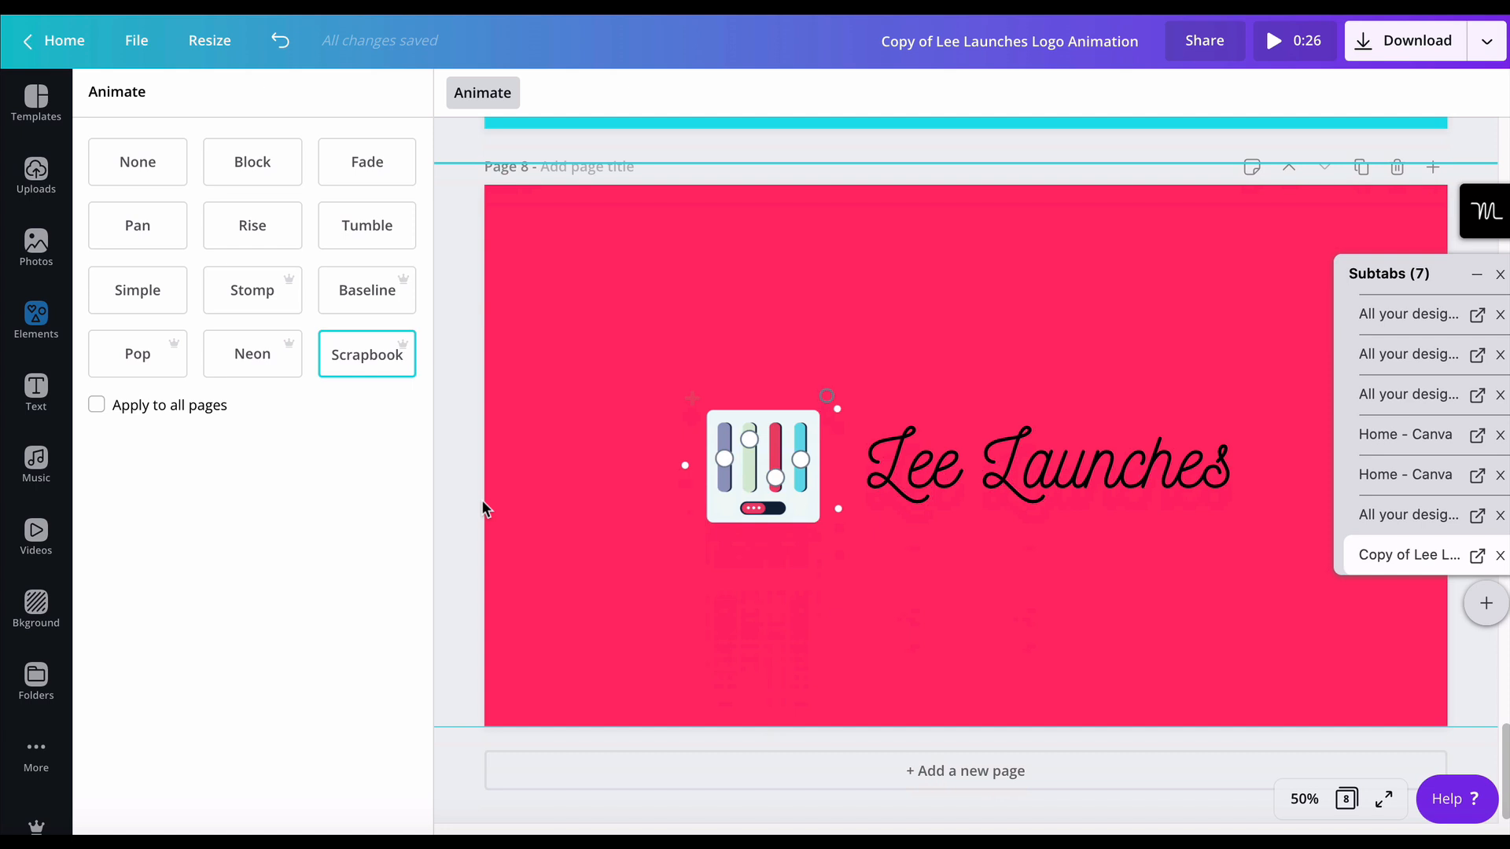
scroll(482, 509, up, 20)
scroll(482, 502, up, 10)
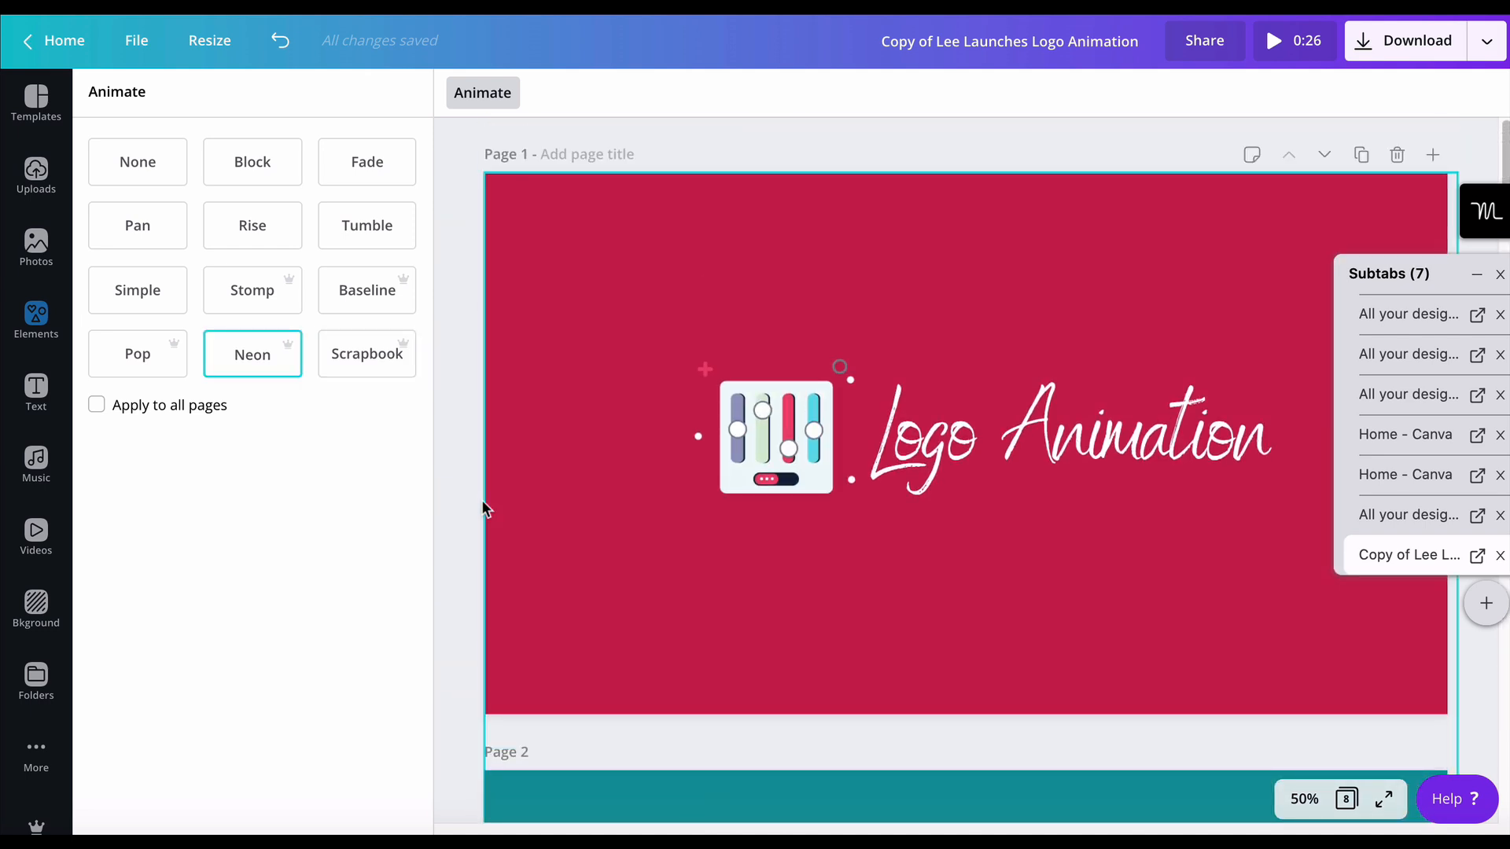
- Apply the Stomp animation to page 1
click(937, 450)
click(616, 447)
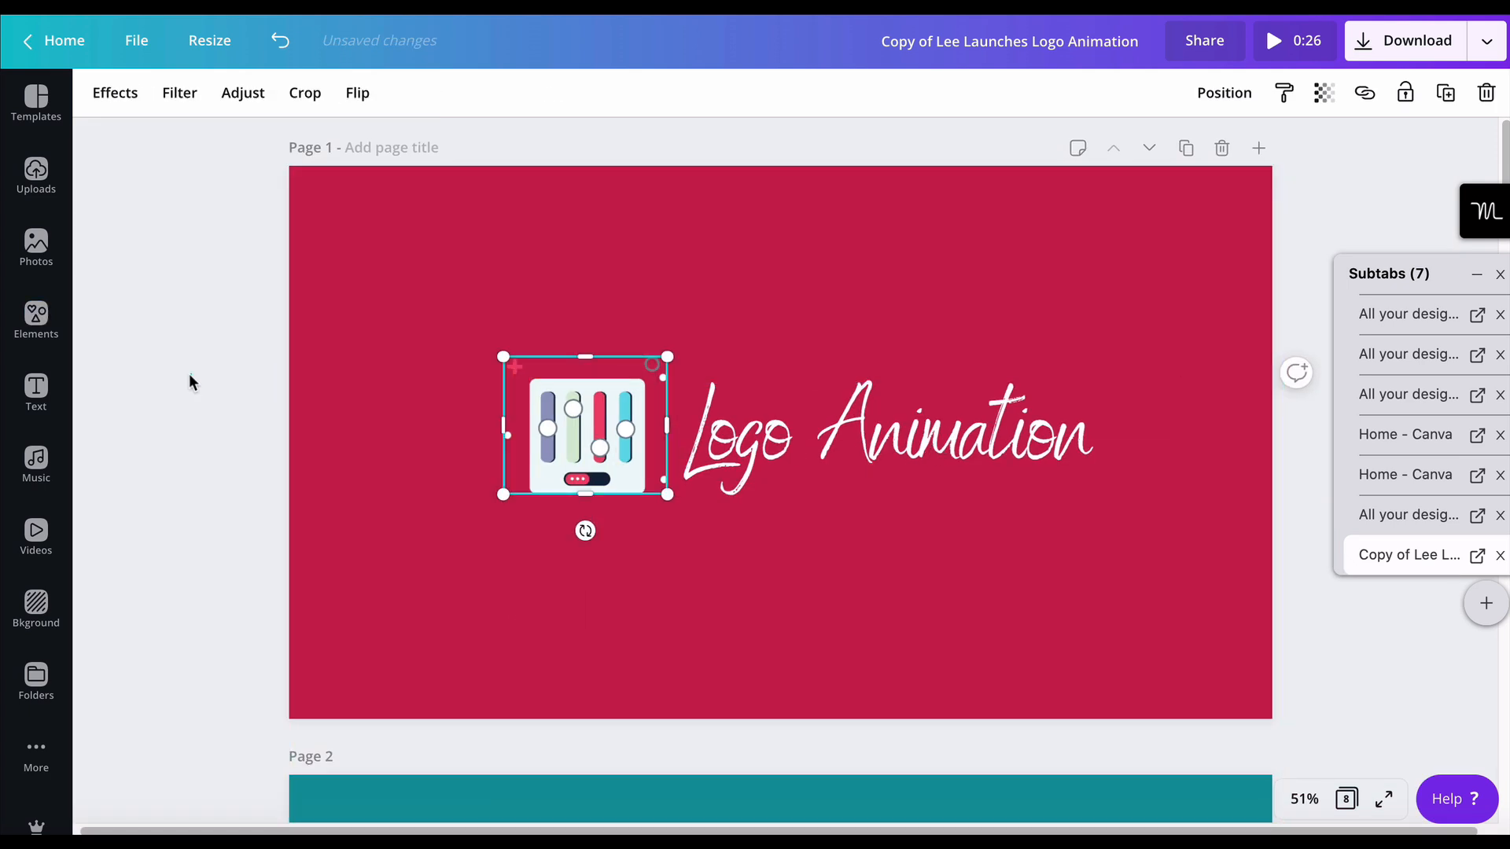
click(177, 205)
click(130, 98)
click(271, 307)
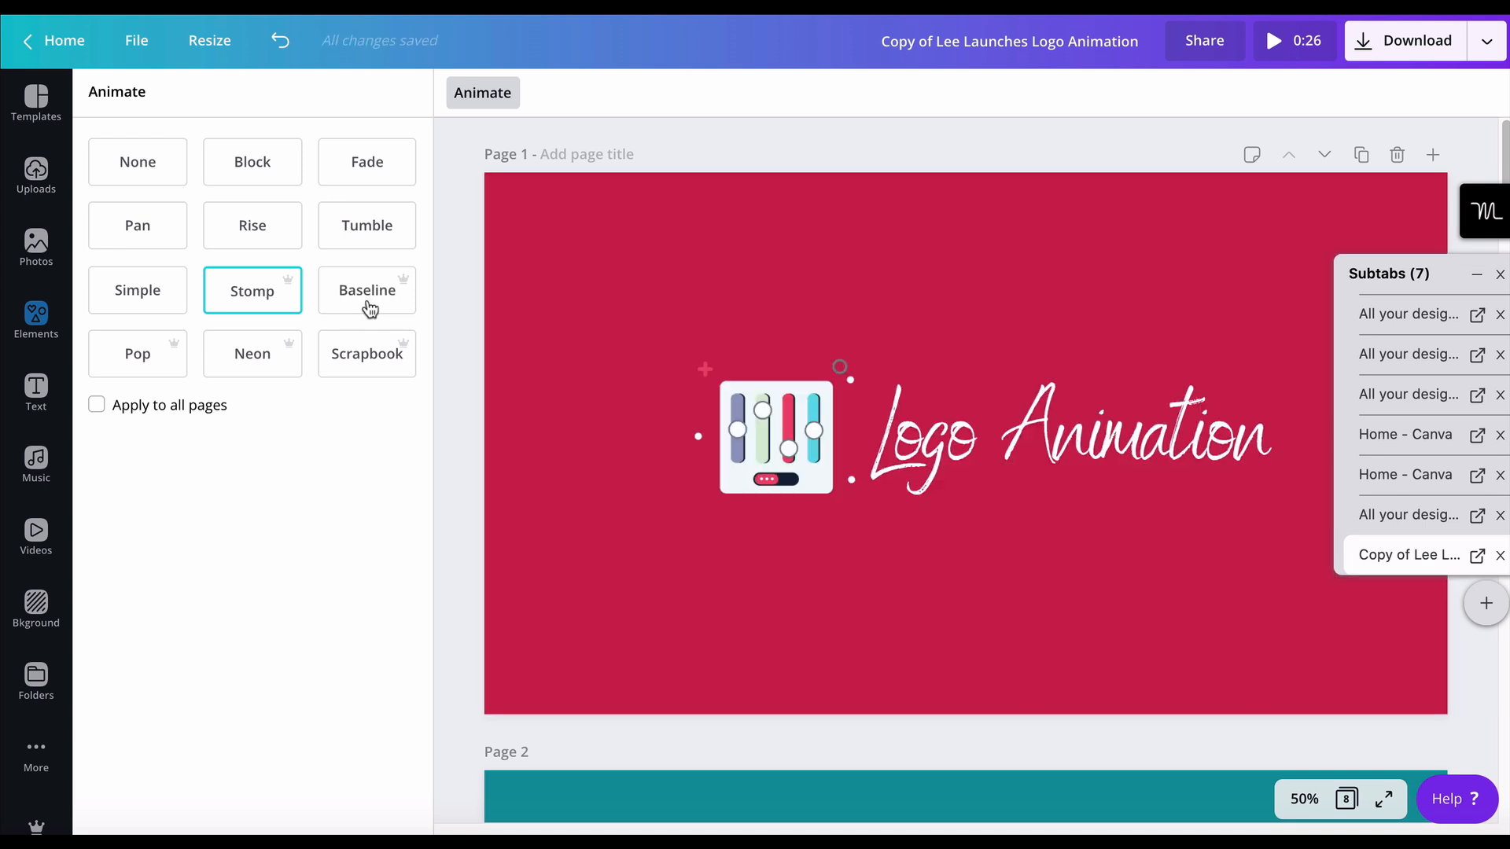
- Play the preview of the whole animated design and return to editing page 1
click(1274, 46)
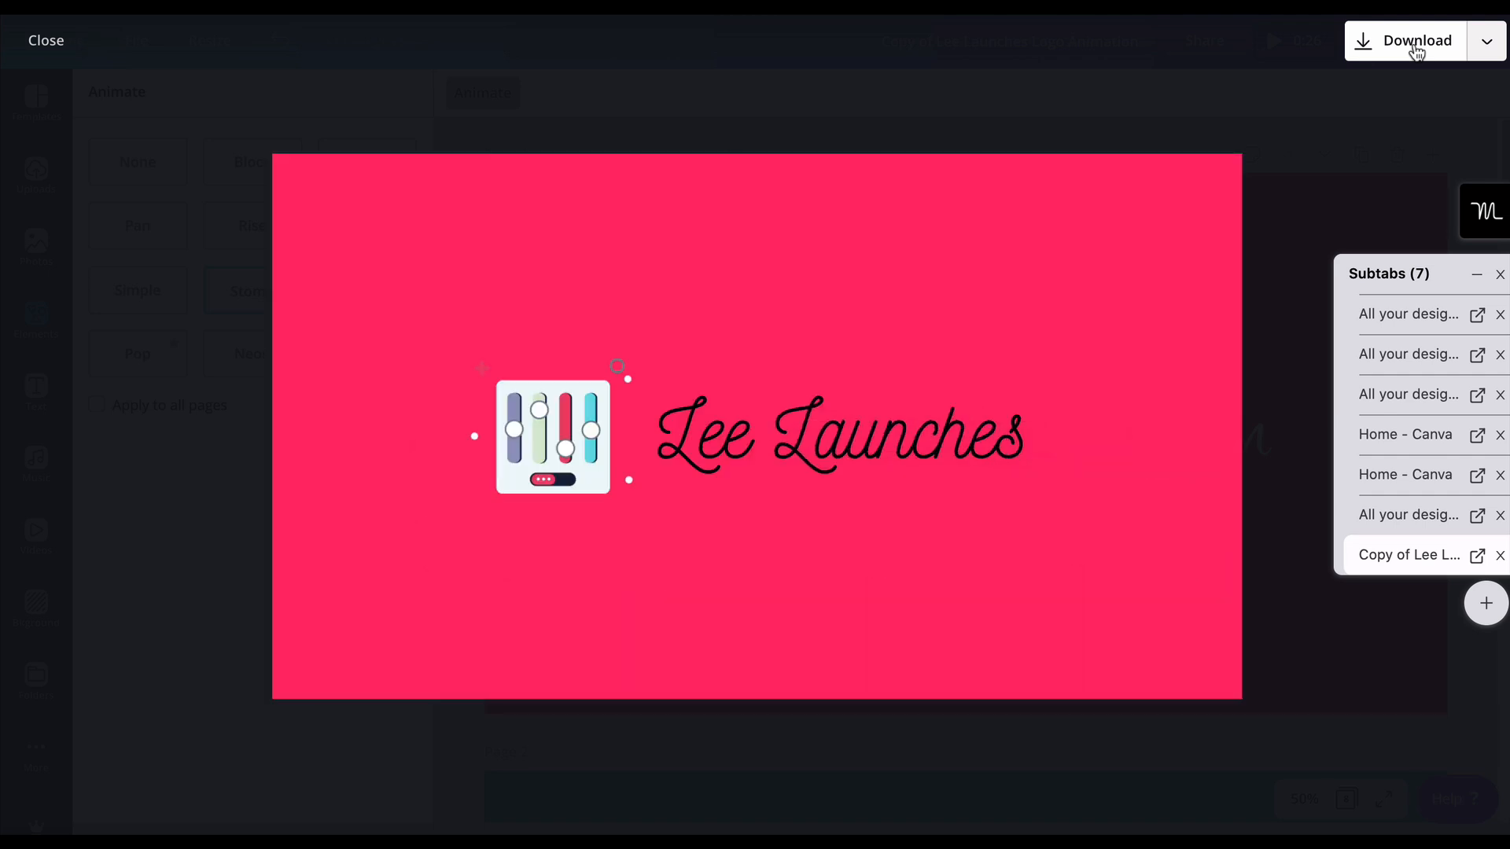
click(46, 41)
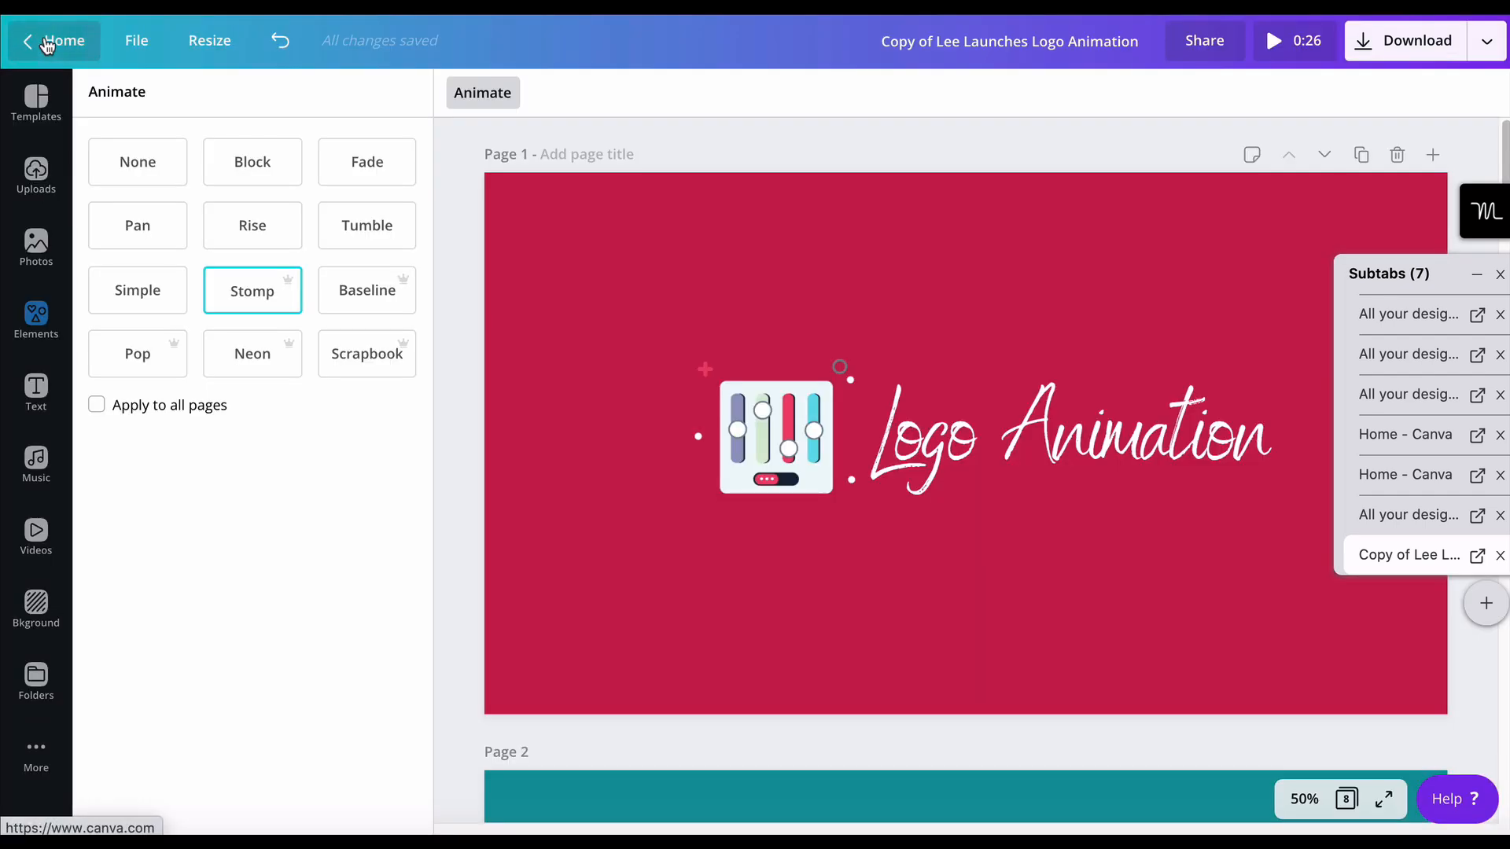
click(434, 460)
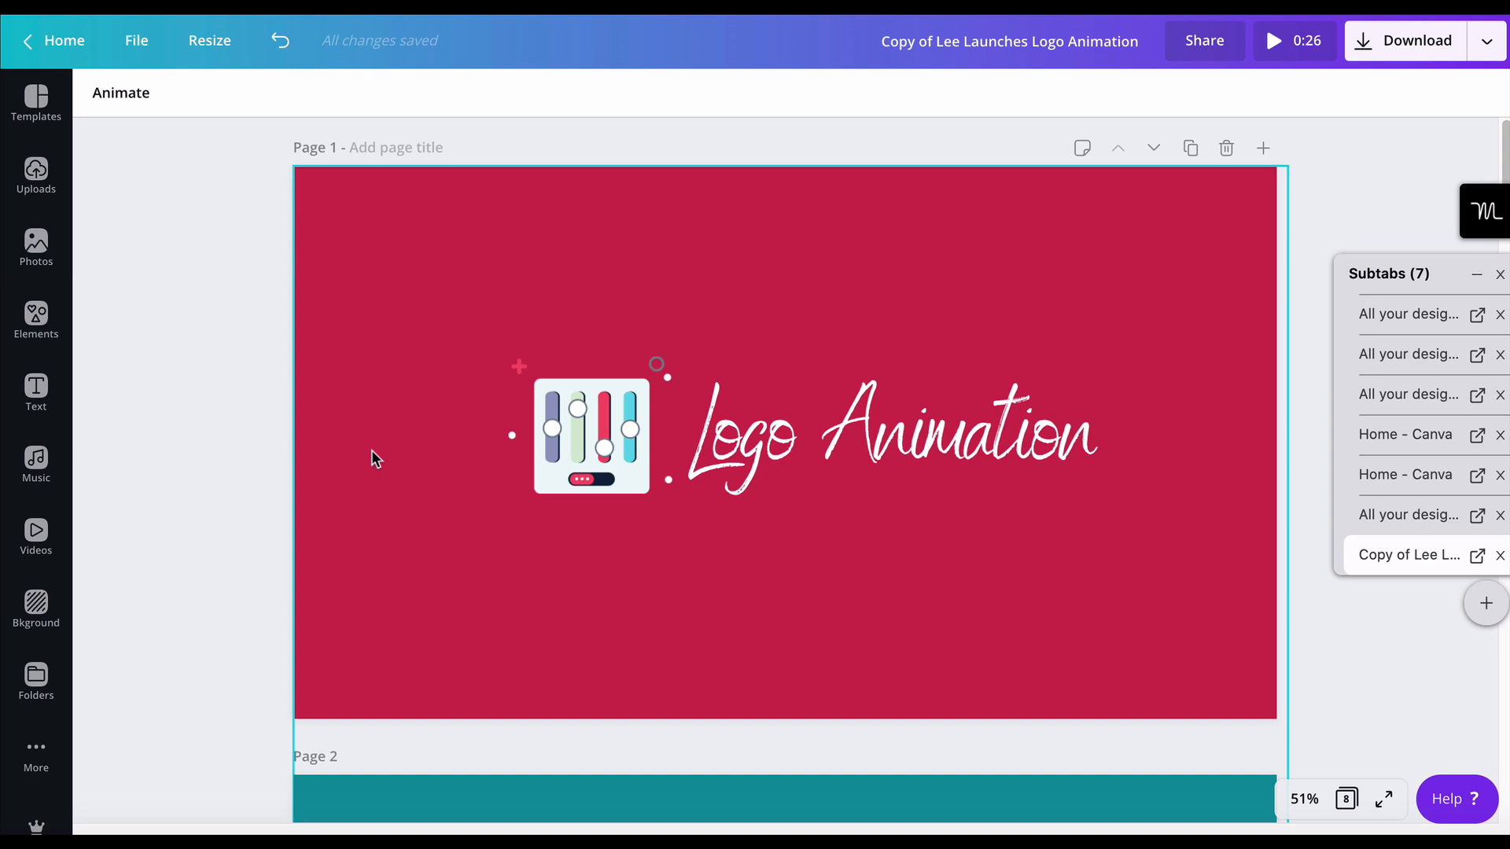
- Add the upside-down acrobat illustration above the title, slightly shrunk, and the rocket boot illustration below the logo on page 1
click(794, 438)
click(605, 456)
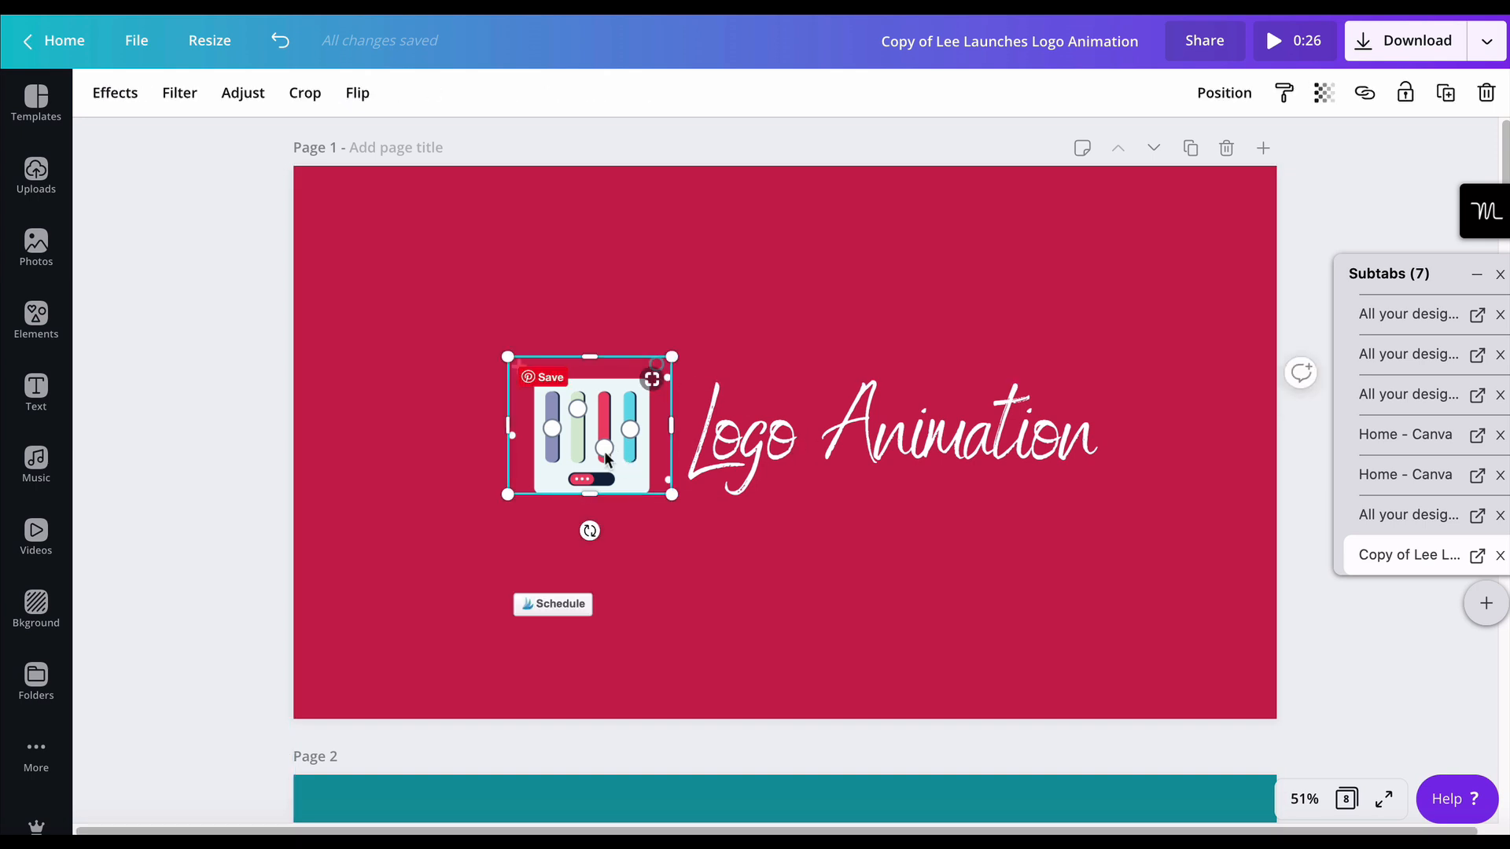
click(36, 318)
drag(228, 330, 881, 236)
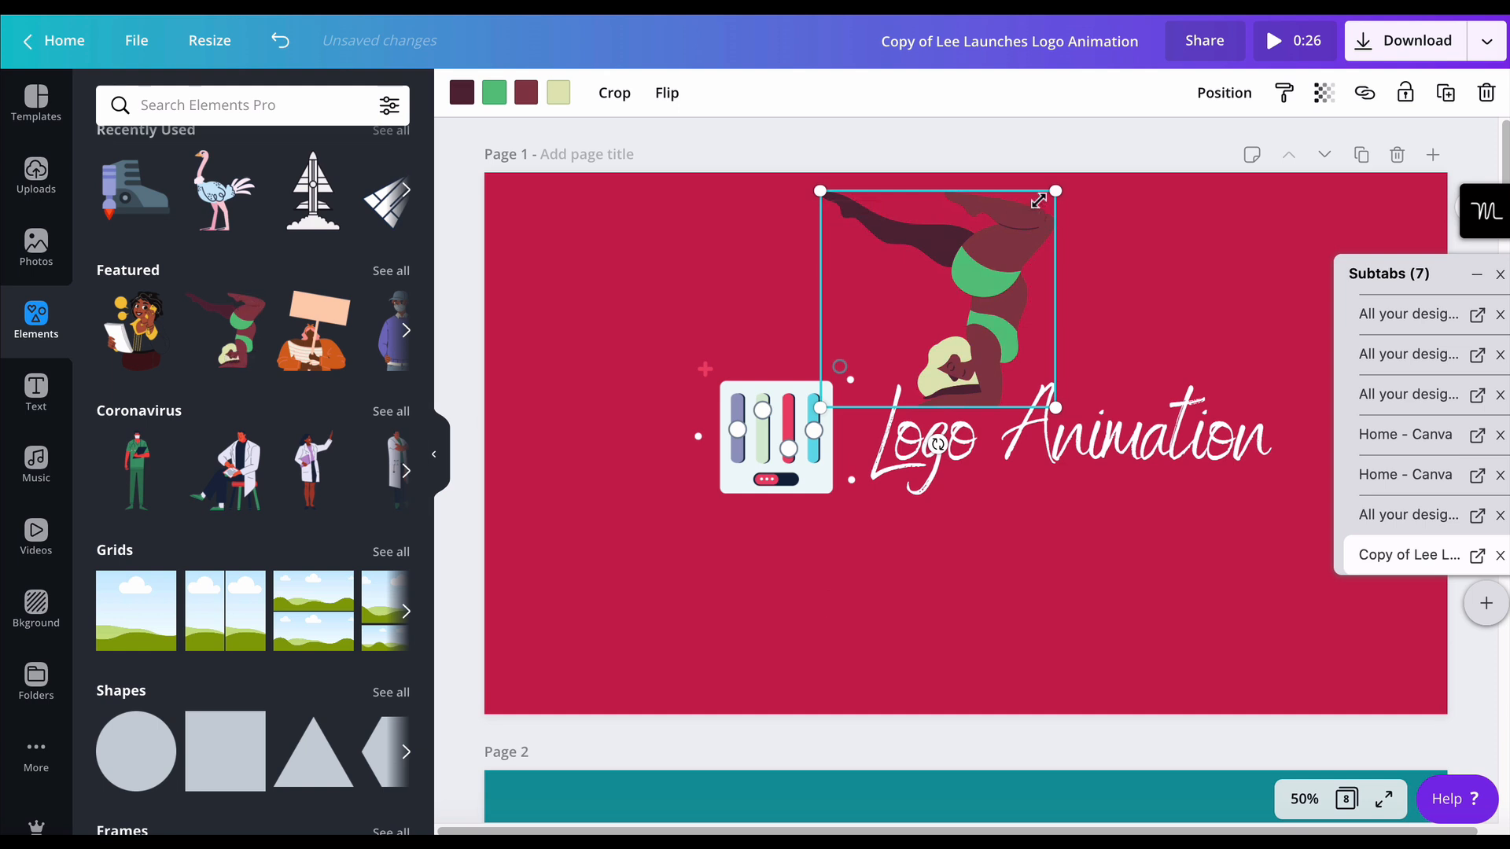
drag(1047, 199, 1011, 230)
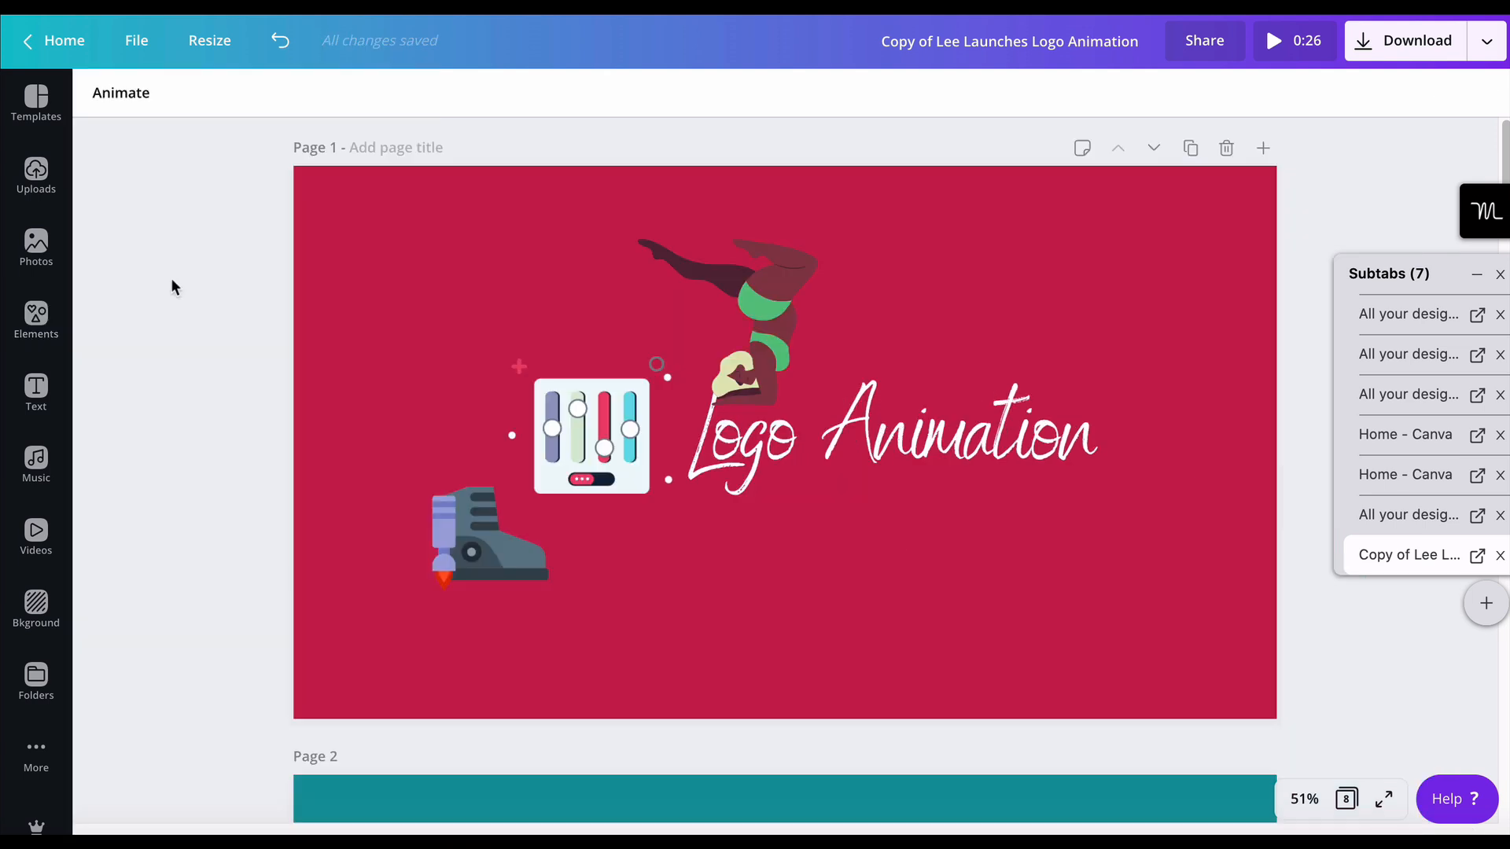
- Try the Scrapbook and Neon animations on page 1 and apply Baseline
click(125, 96)
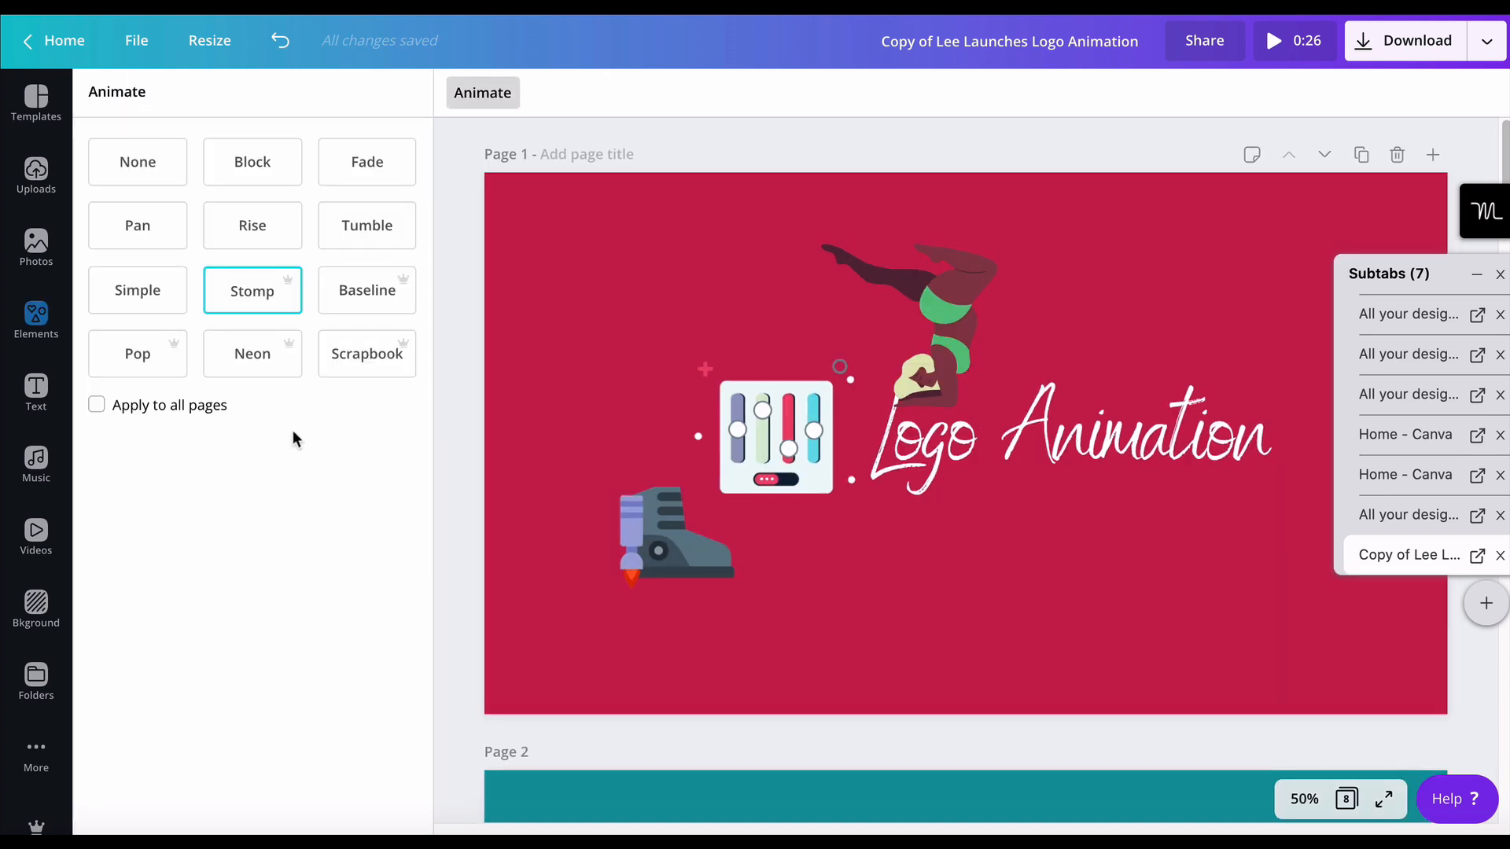
click(381, 360)
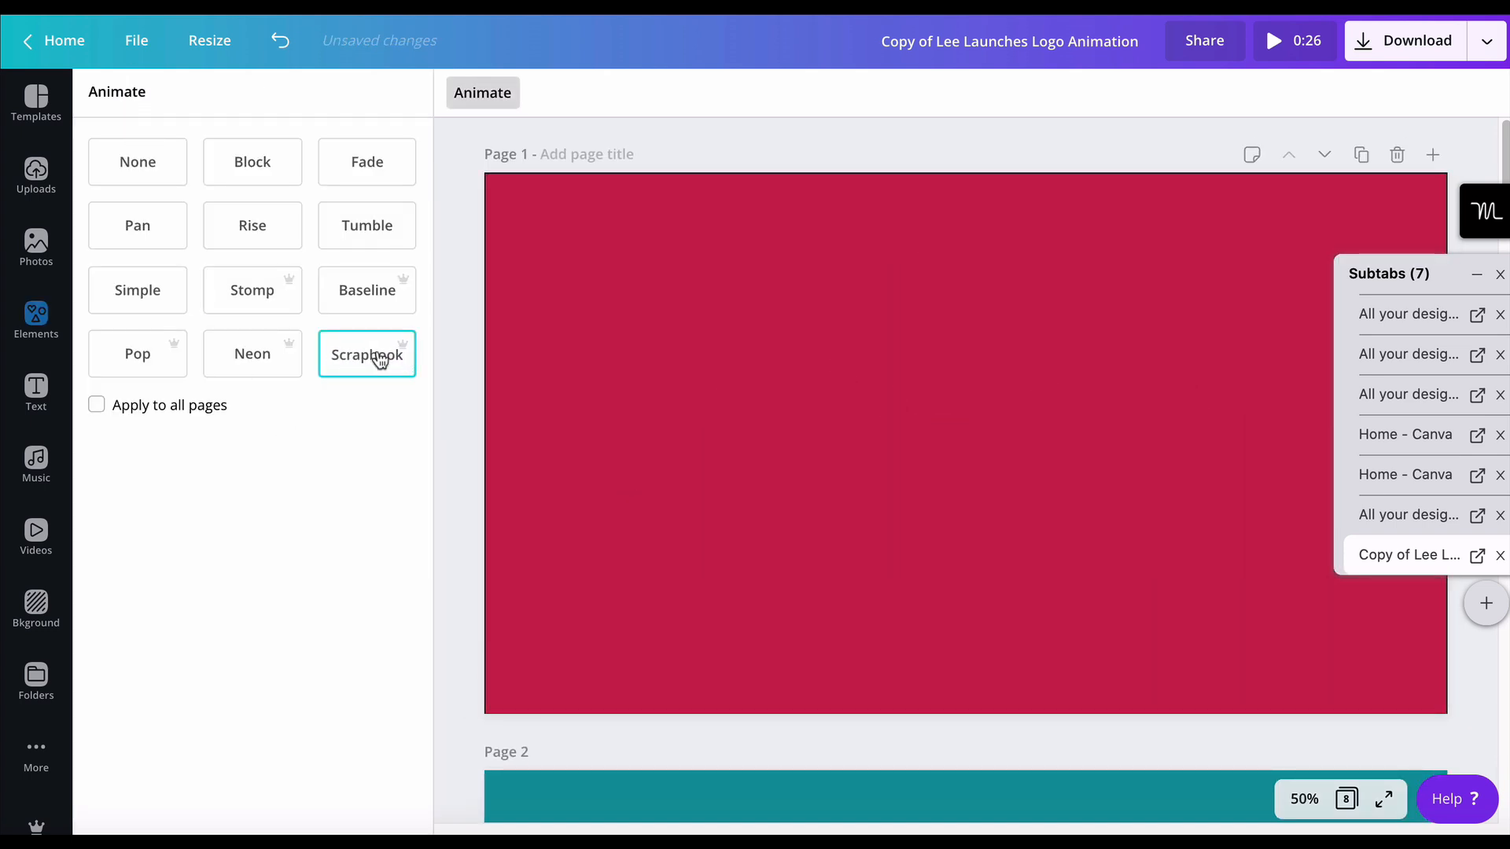
click(275, 358)
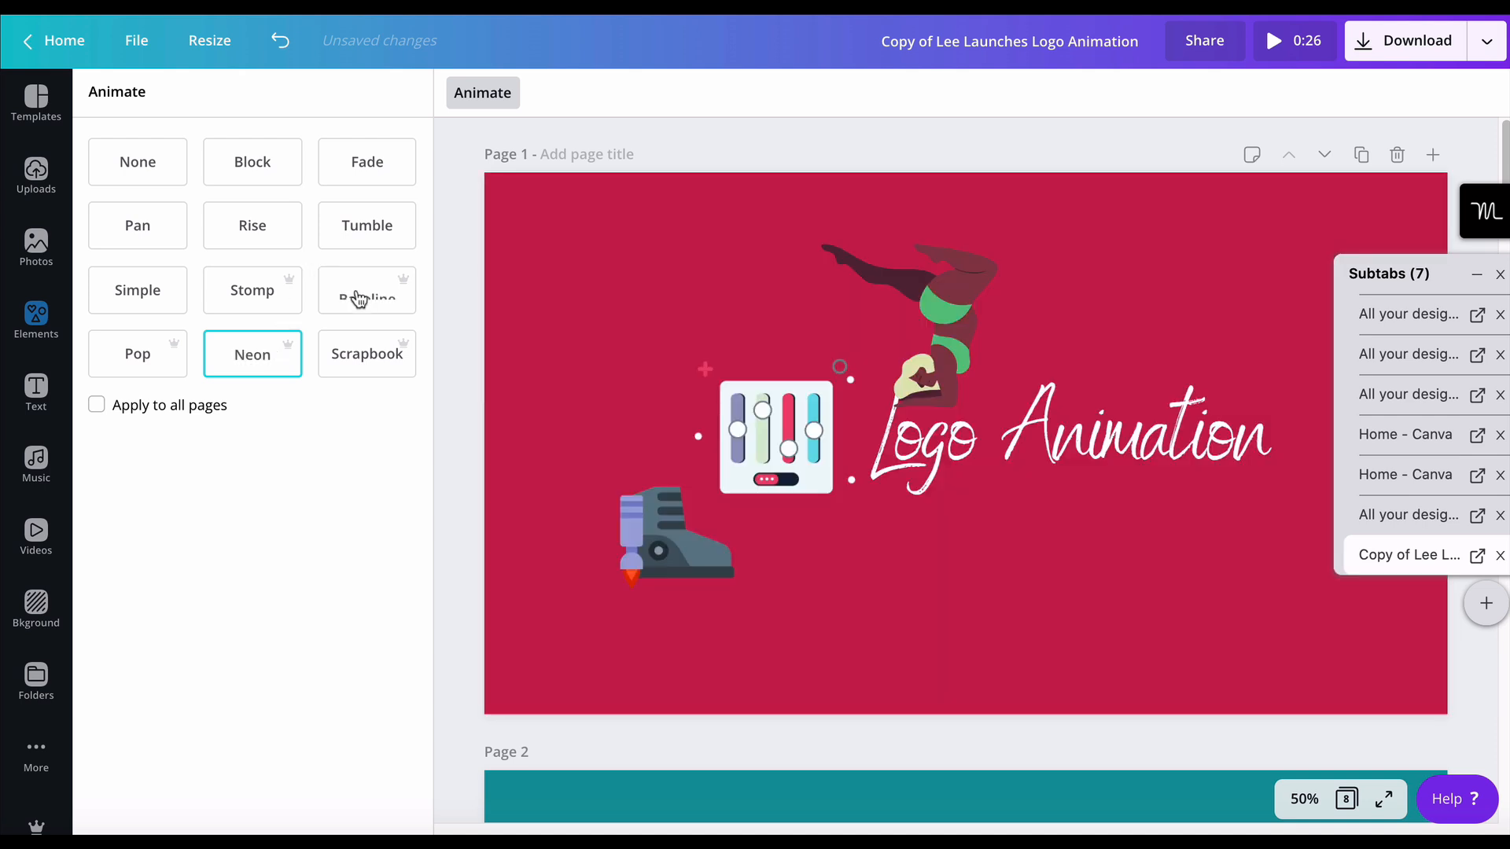
click(357, 294)
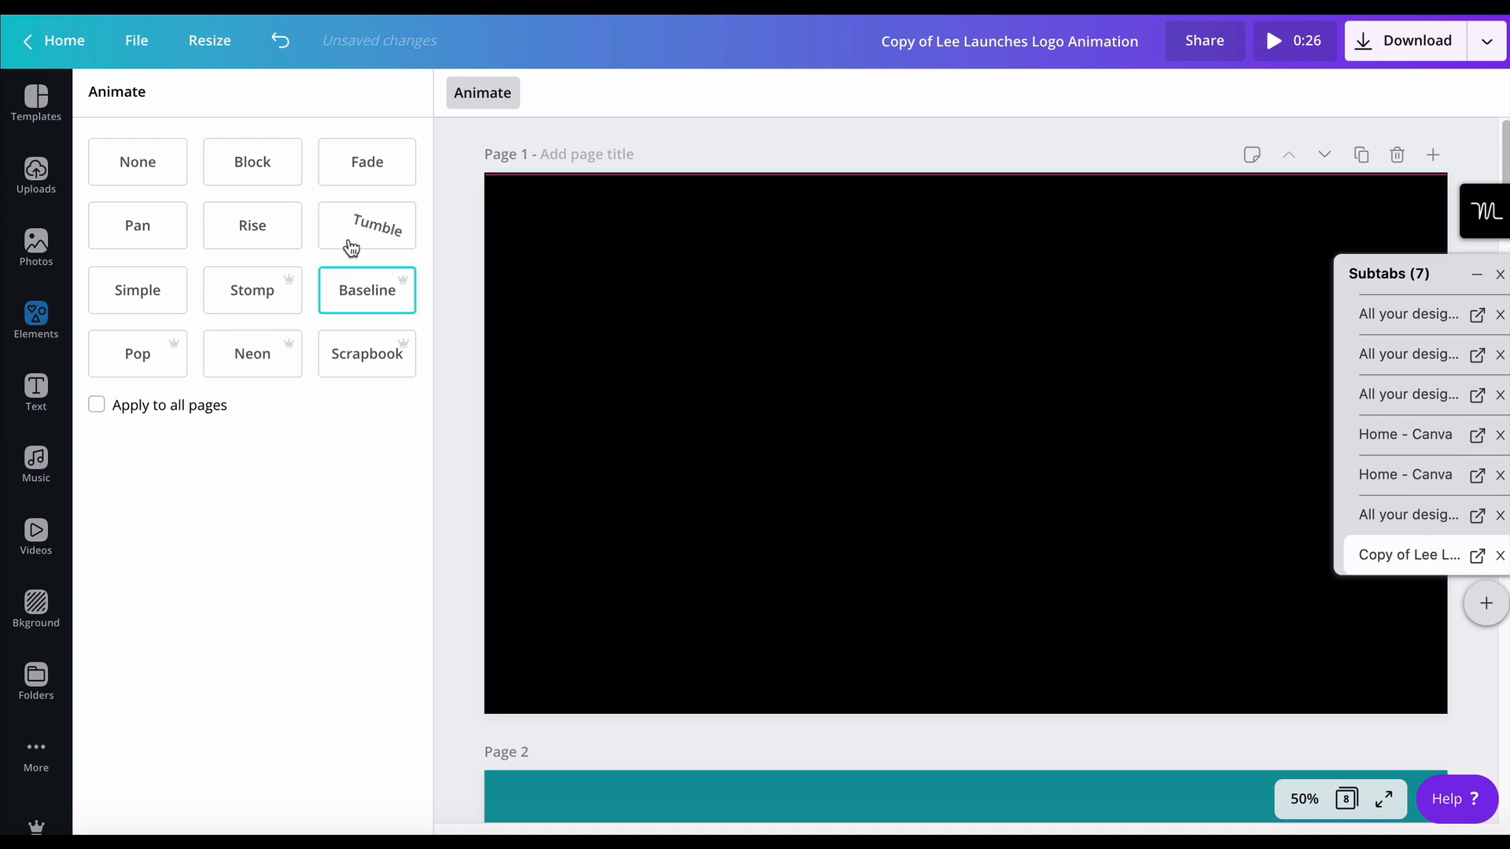
- Remove the acrobat and rocket boot illustrations from page 1
click(512, 529)
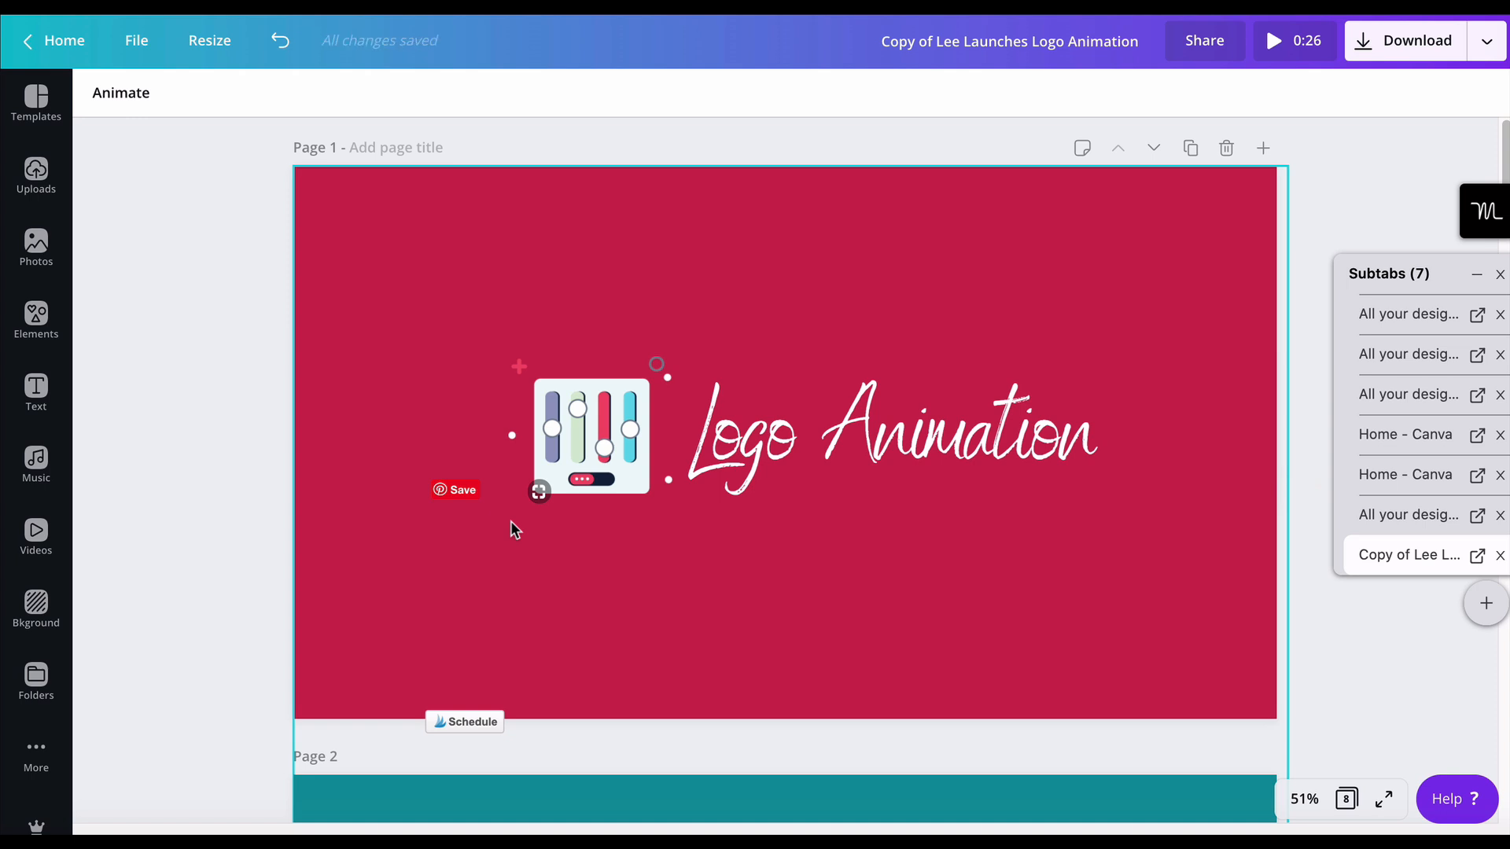
scroll(511, 521, down, 1)
scroll(511, 520, up, 1)
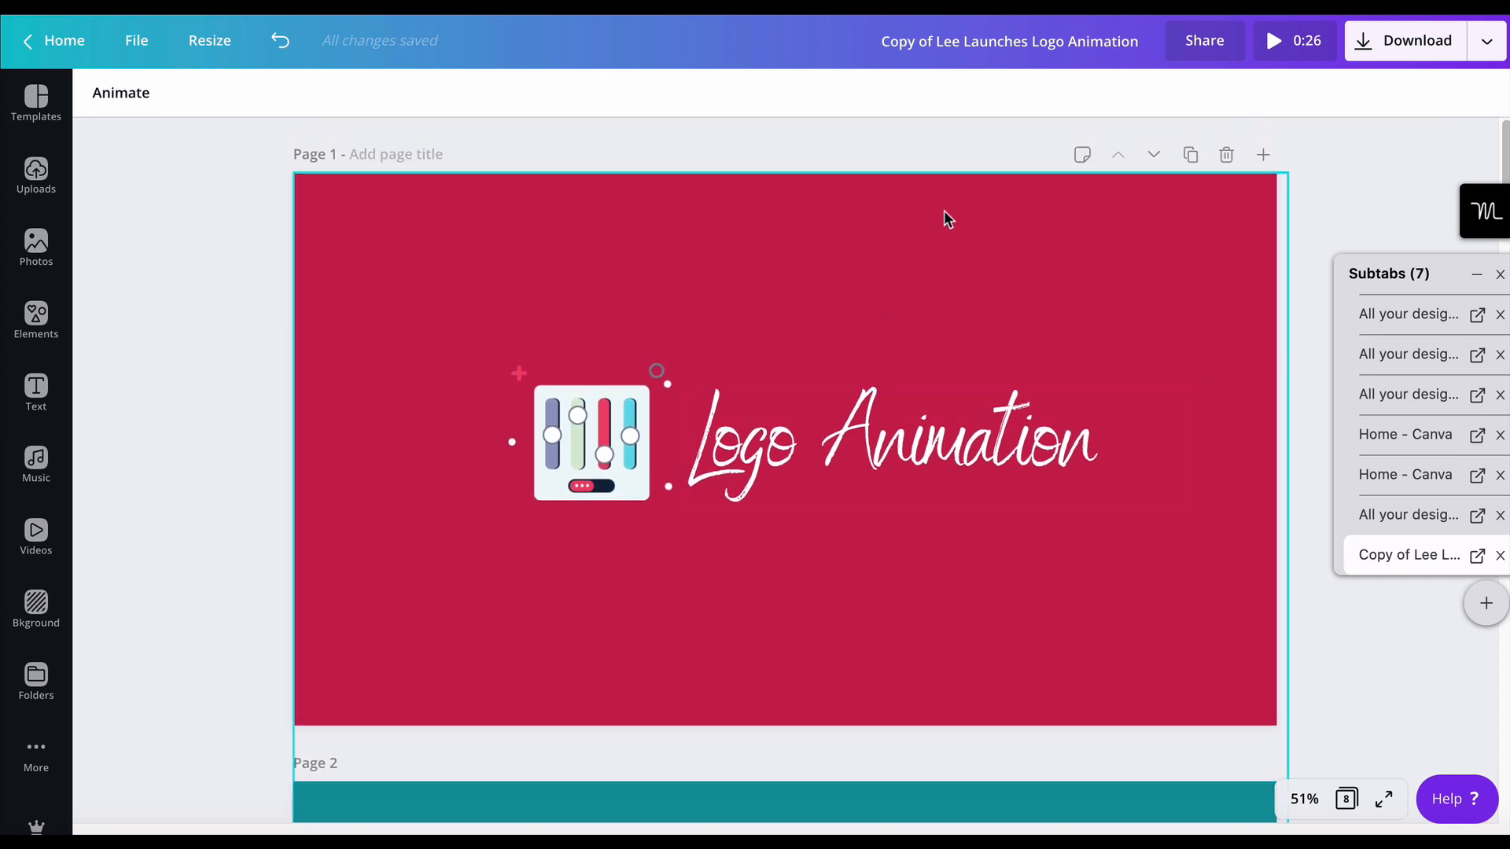
- Play the animated preview of the design again, exit it and view page 2
click(1260, 53)
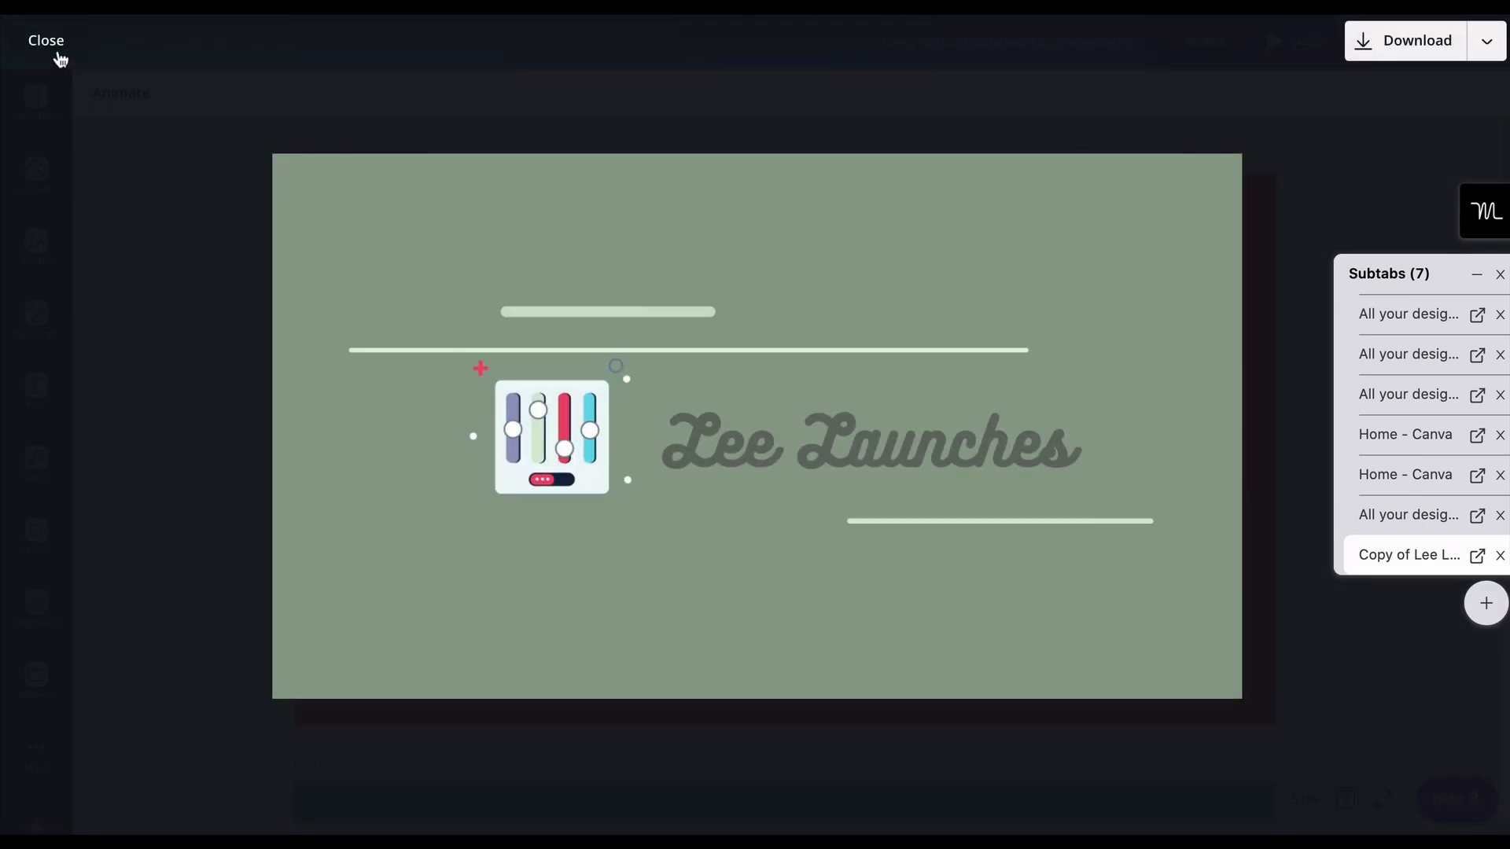
click(49, 42)
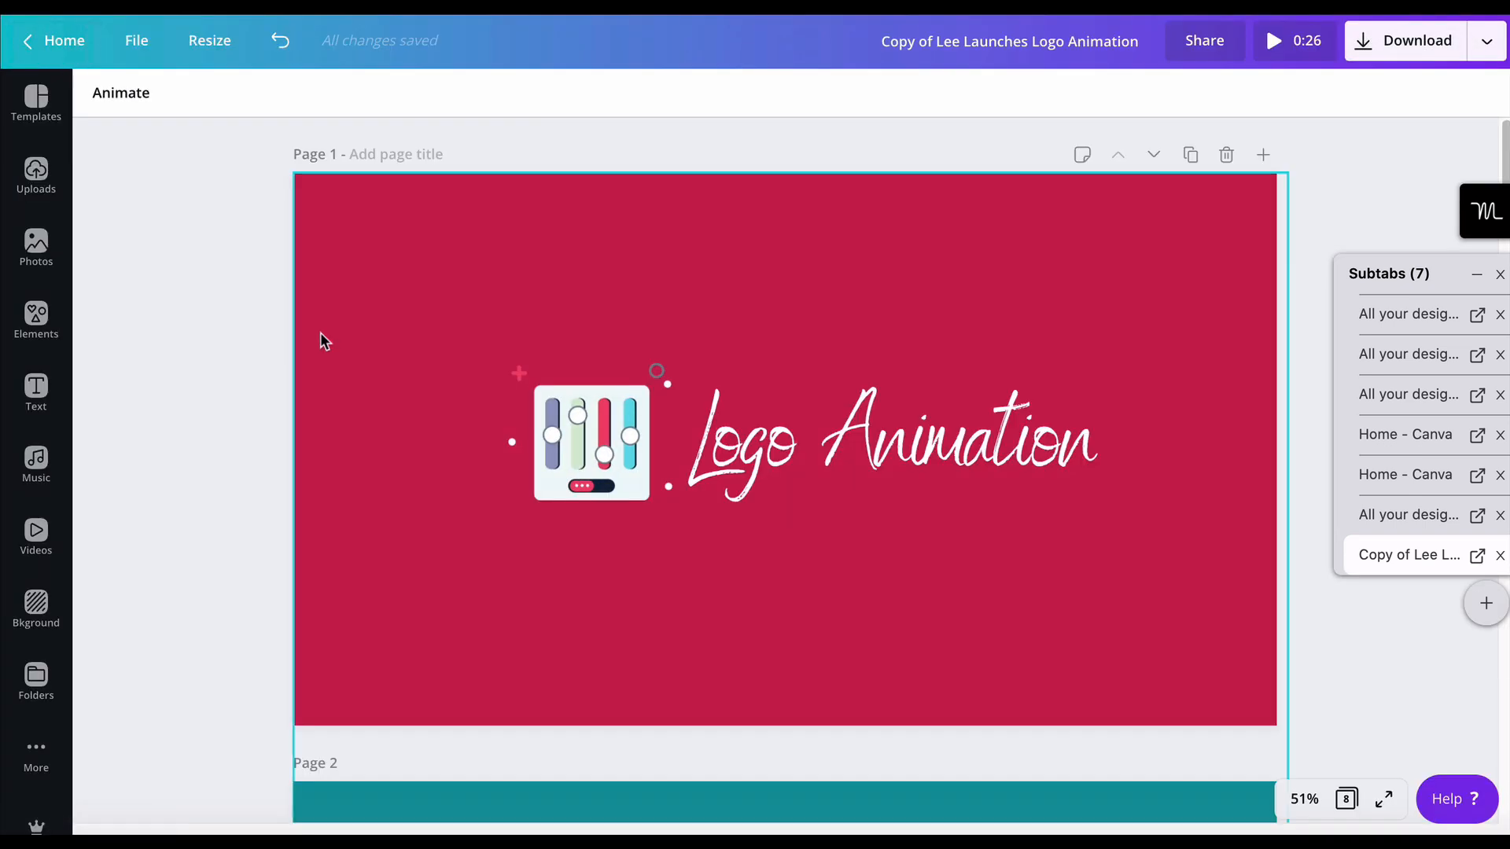
scroll(321, 334, down, 7)
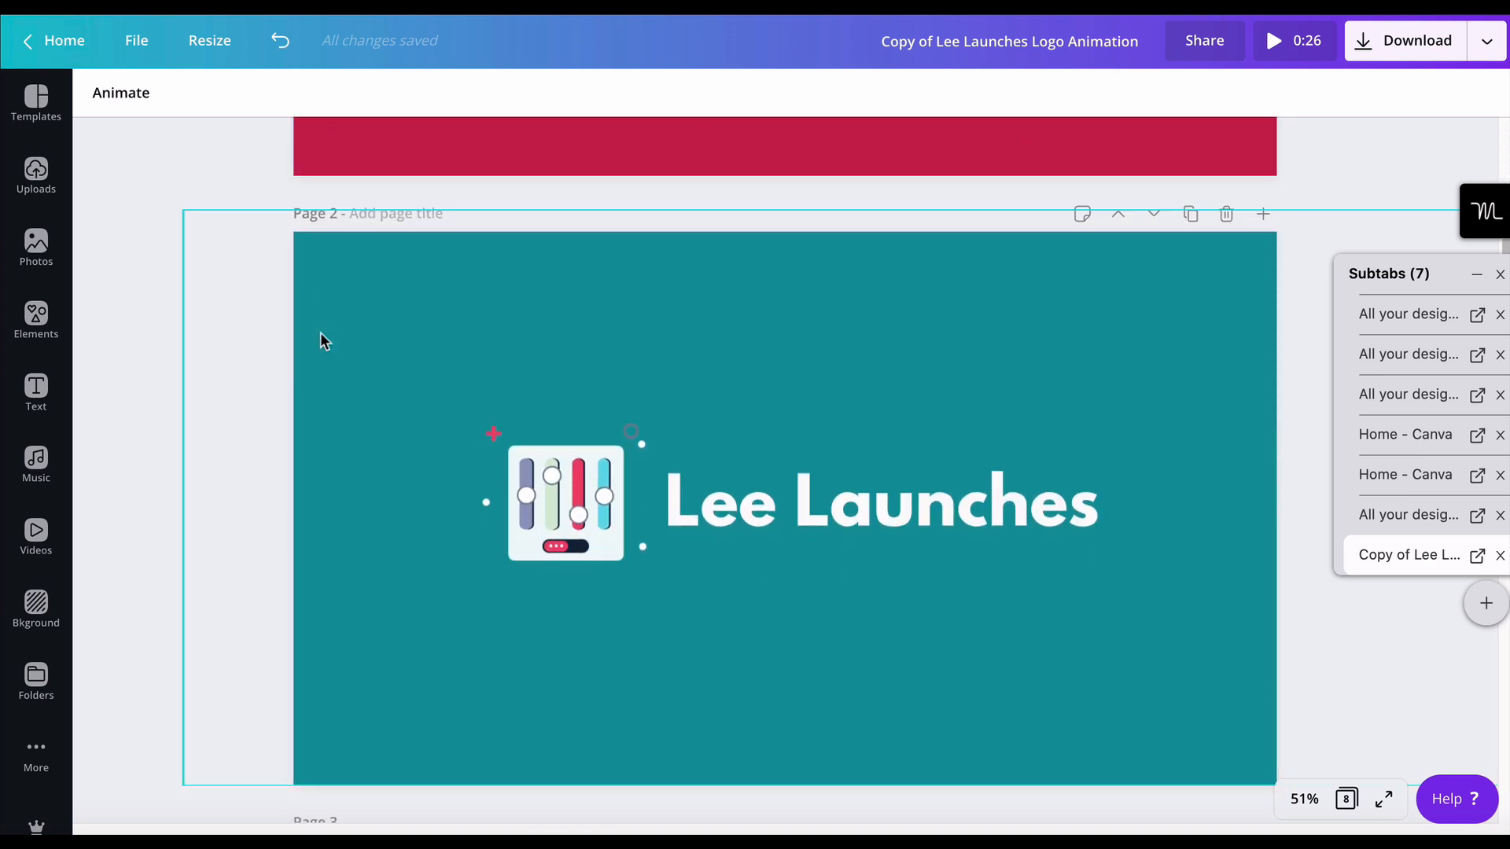